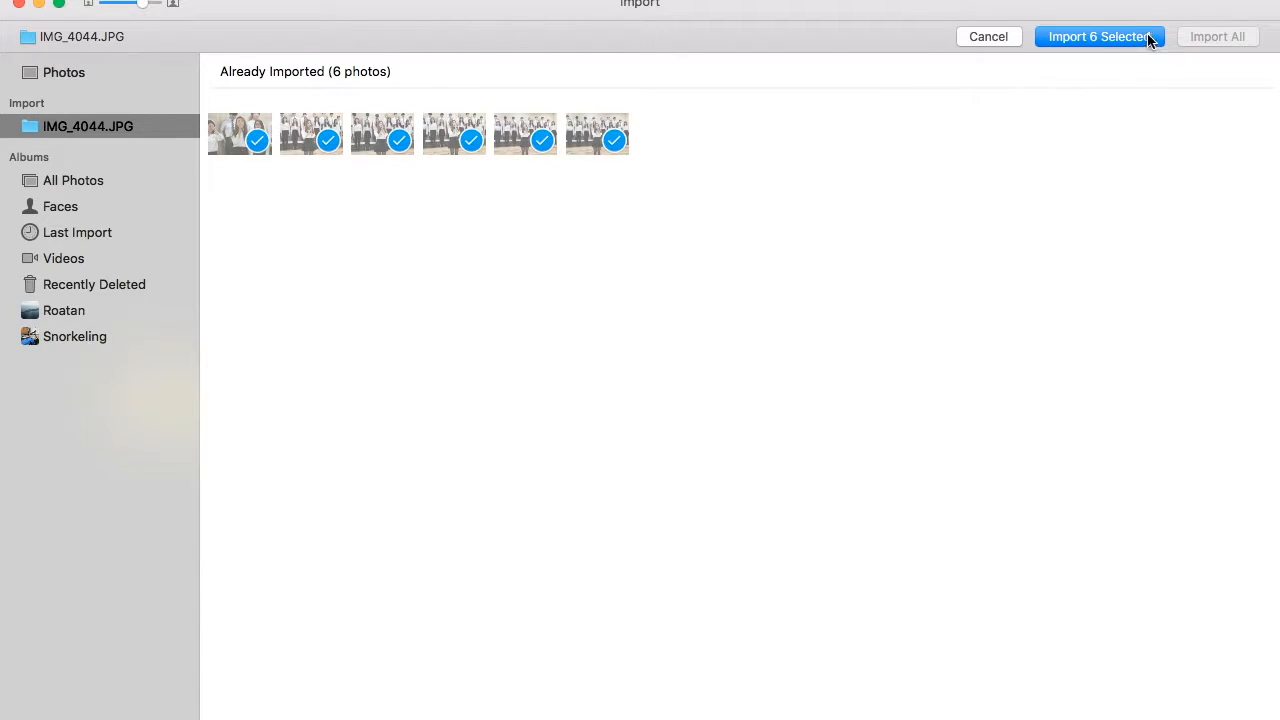
- Import the six selected photos and add them all to a new album named "Choir Concert"
left_click(1148, 38)
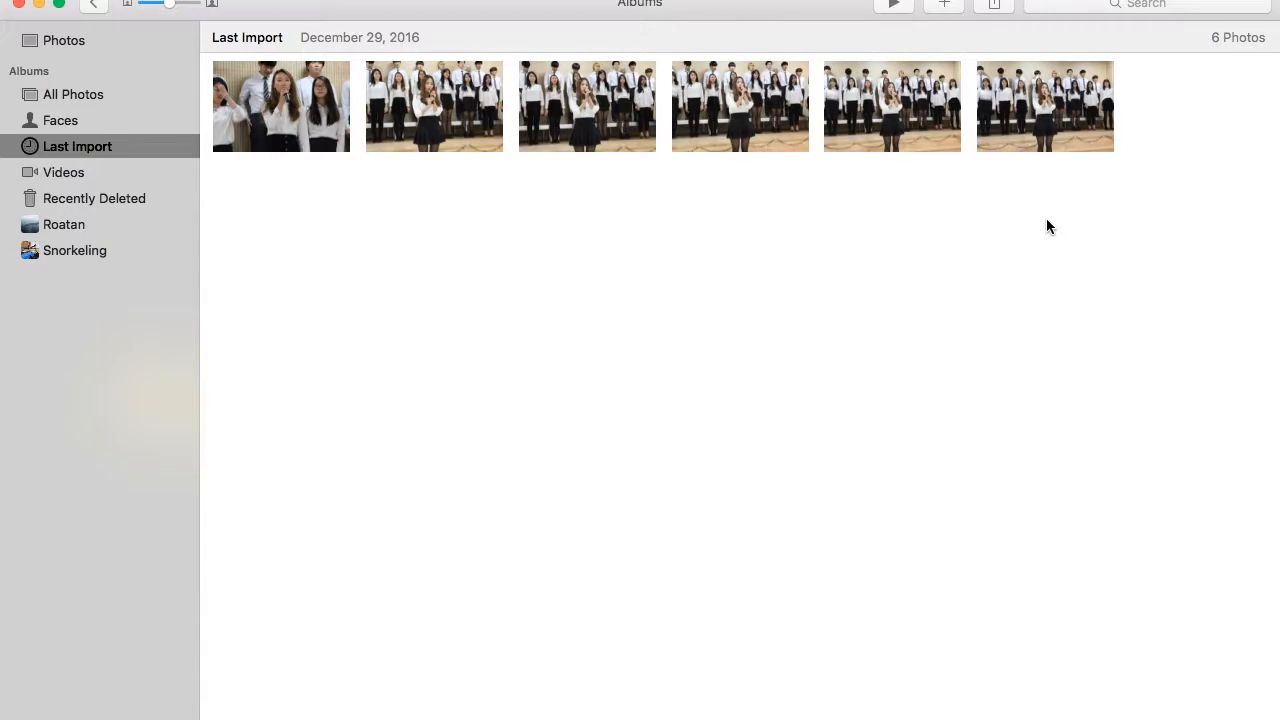
left_click_drag(1046, 224, 327, 106)
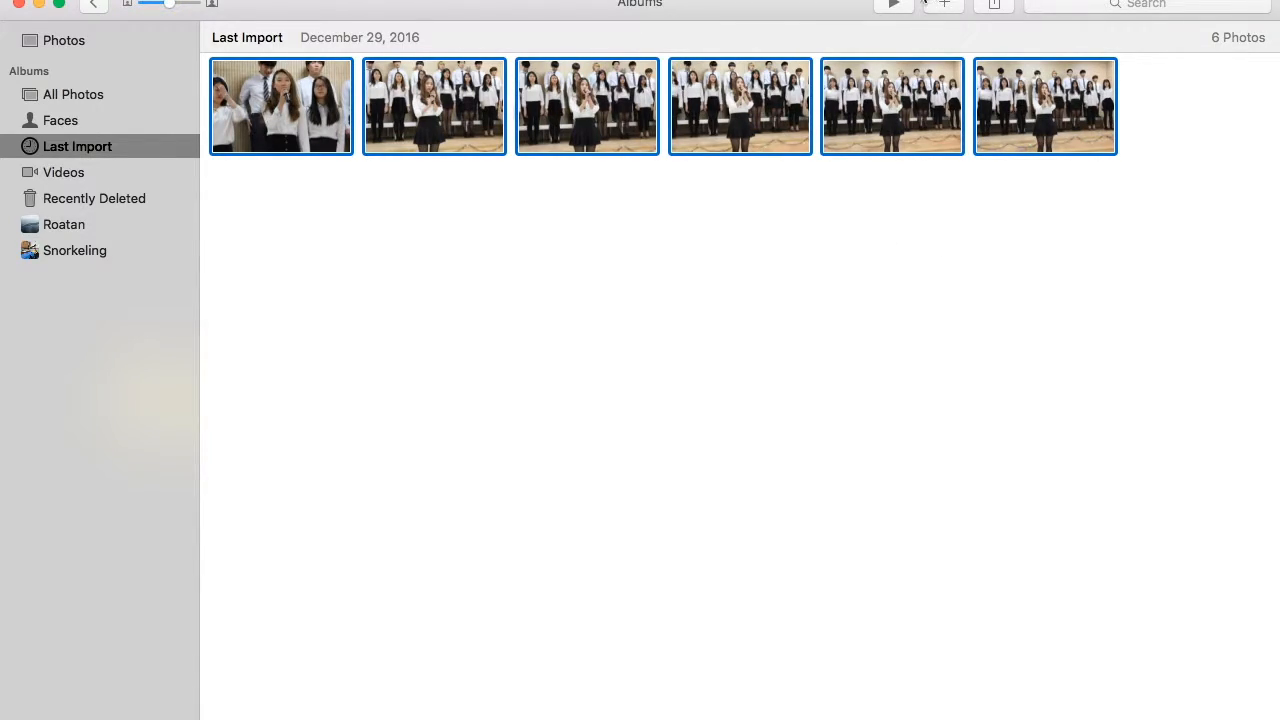
left_click(947, 5)
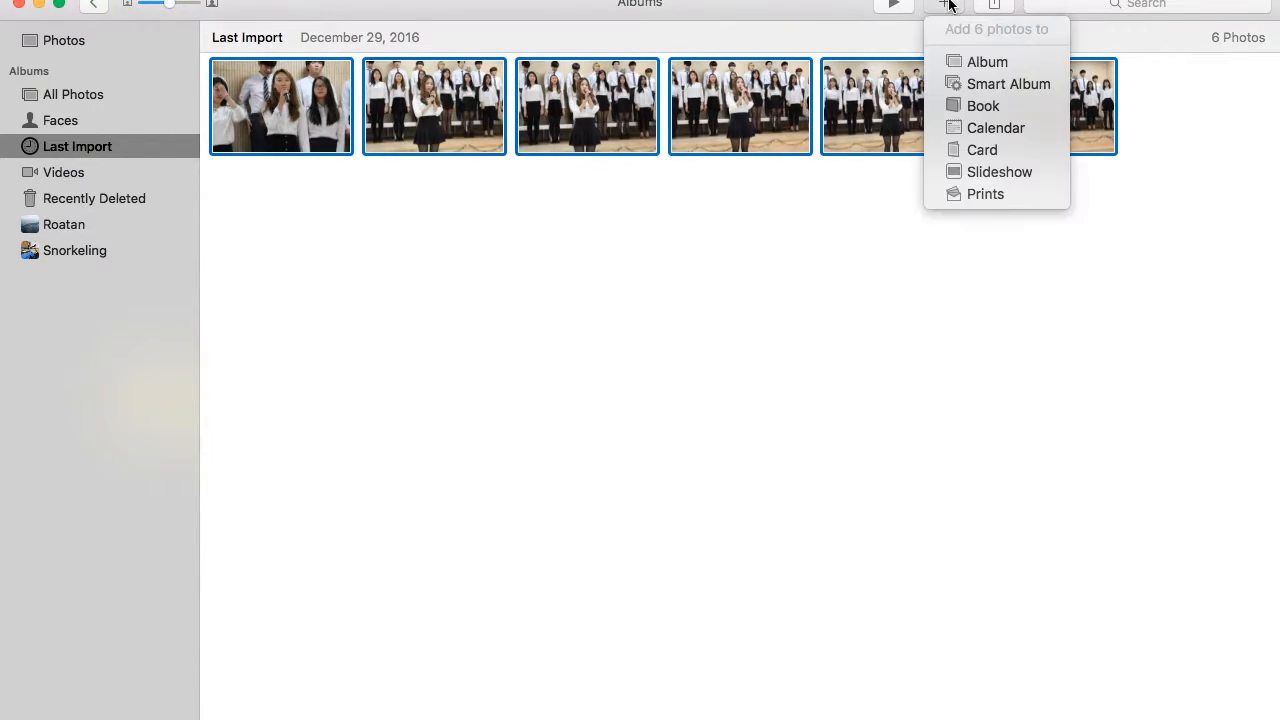
left_click(1012, 64)
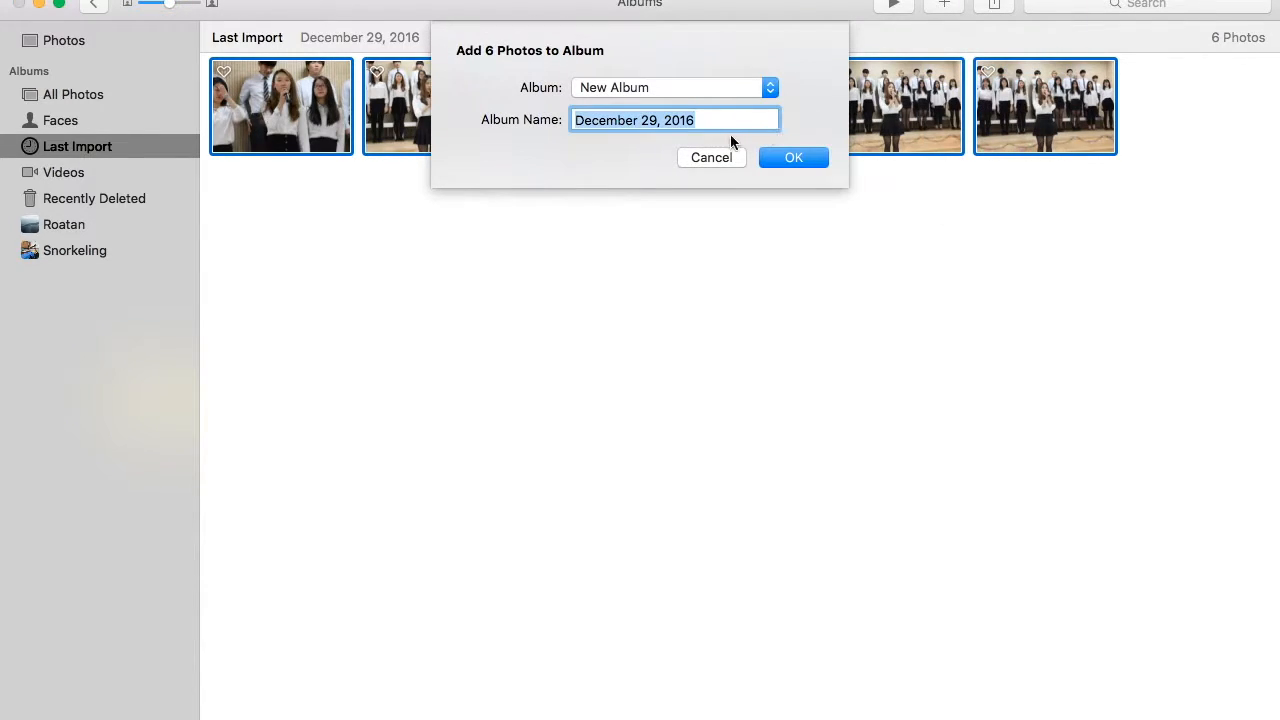
type("Choir Concert")
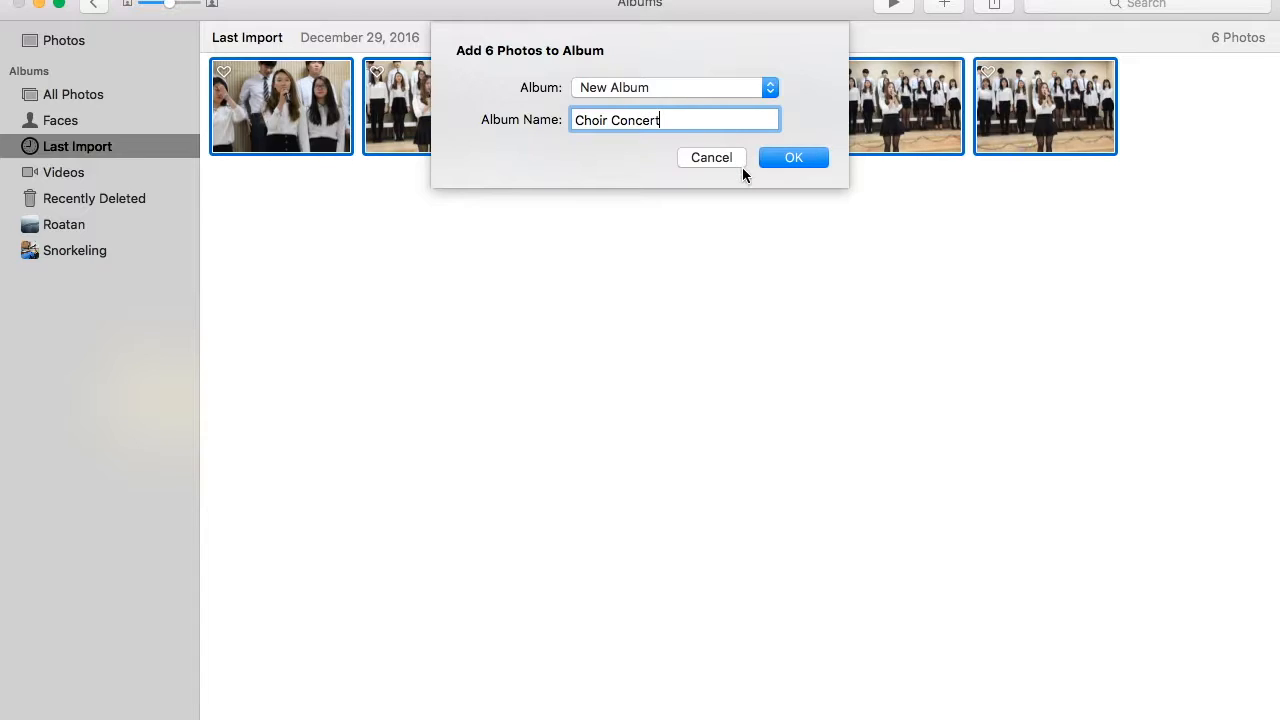
left_click(789, 160)
left_click(760, 264)
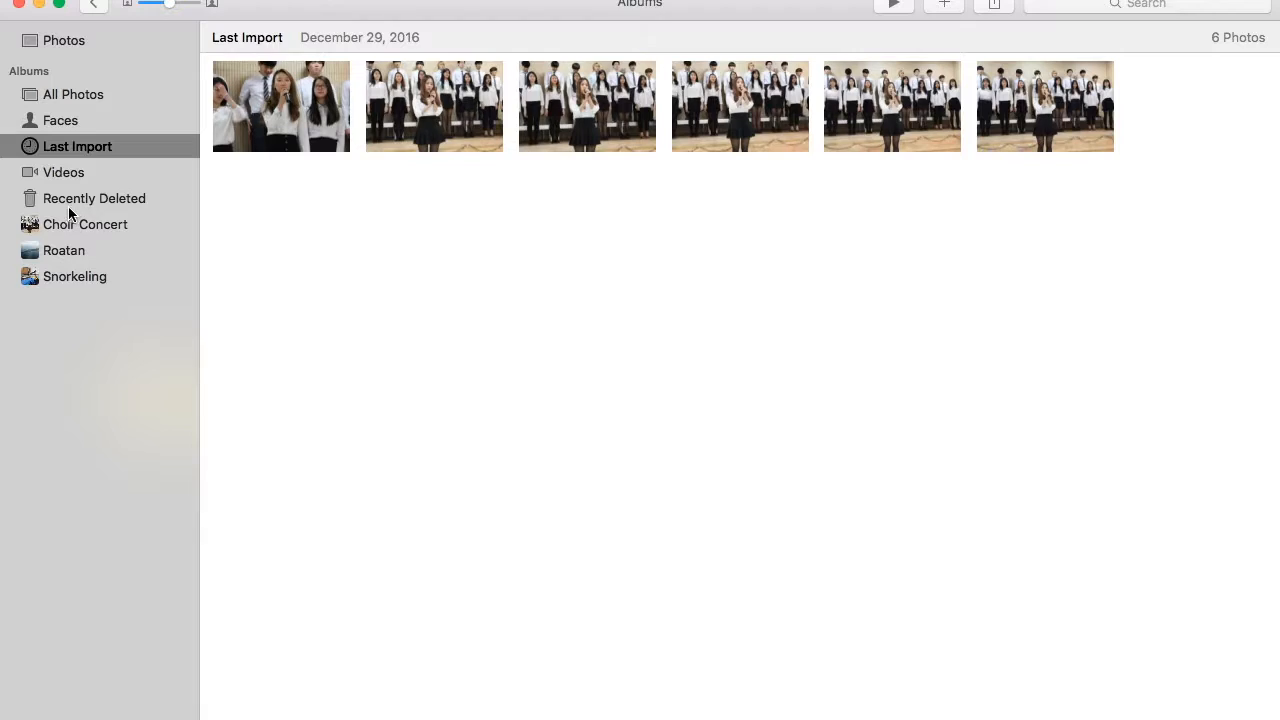
- View the photos in the Choir Concert album and compare it with the Roatan album
left_click(118, 222)
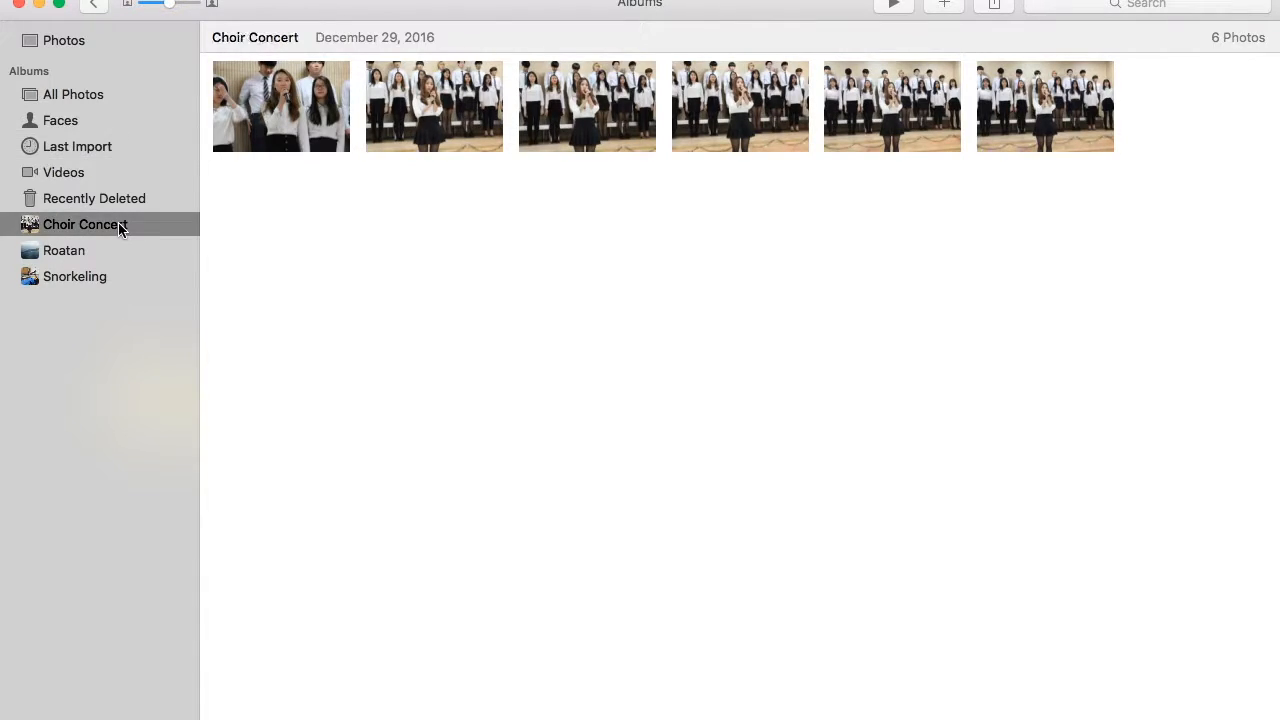
left_click(131, 249)
left_click(134, 224)
- Open the Jun 28, 2015 bird photo from the Photos library for editing with the Adjust tools
left_click(80, 48)
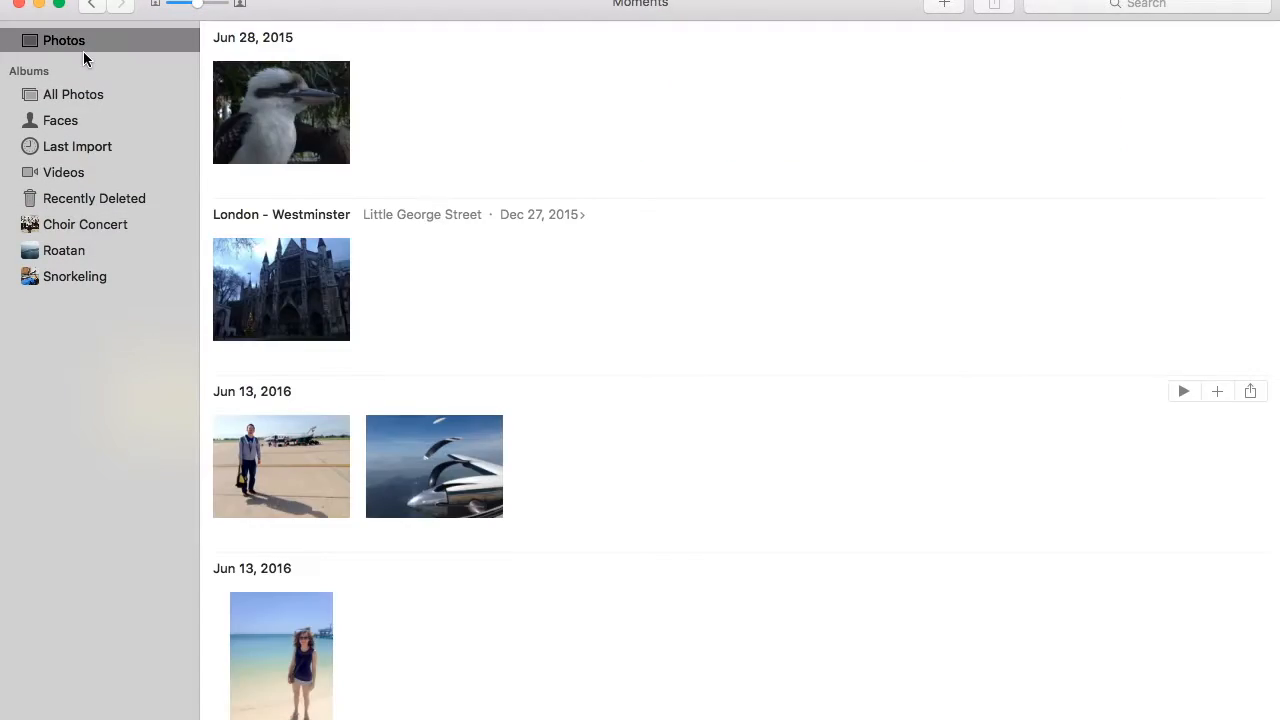
double_click(317, 121)
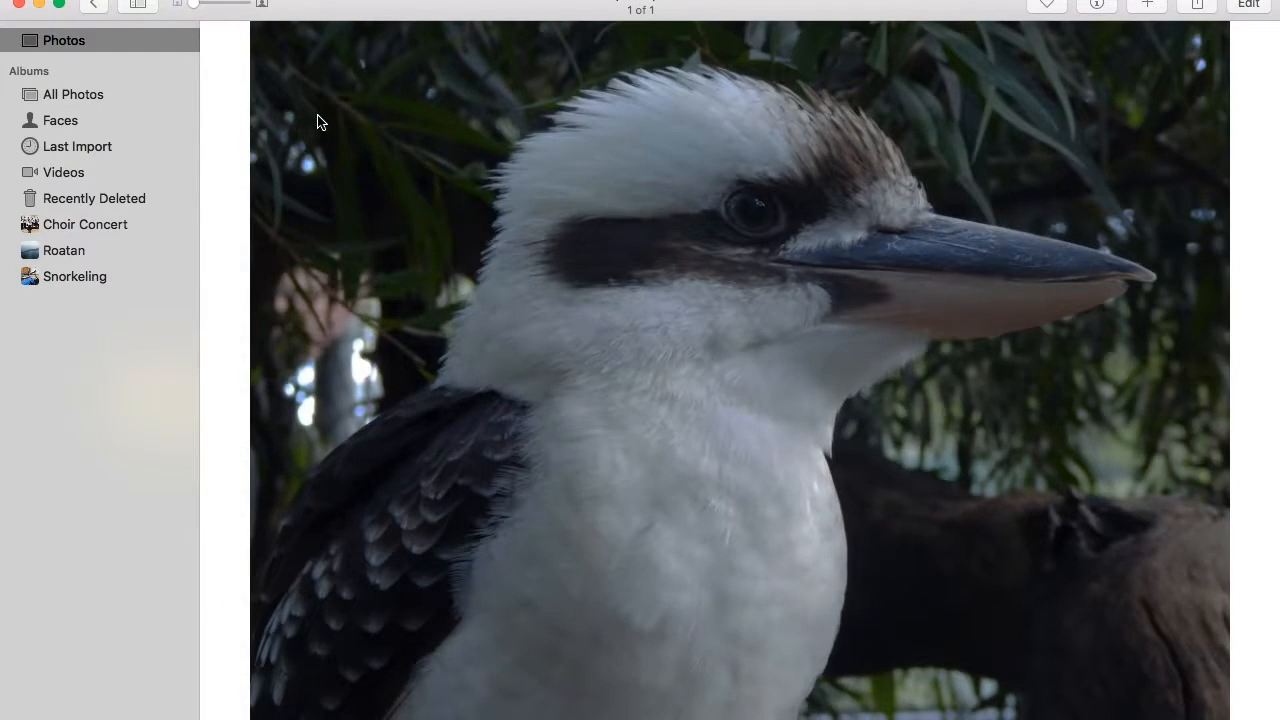
left_click(1250, 6)
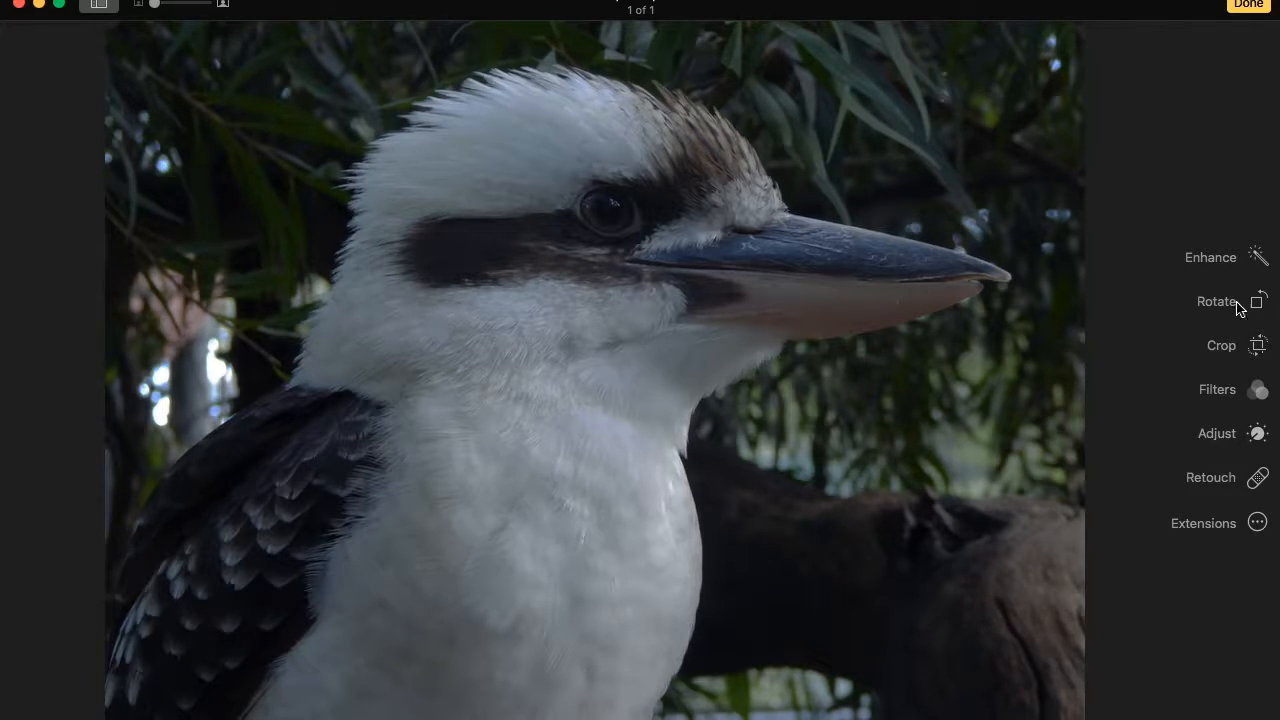
left_click(1229, 443)
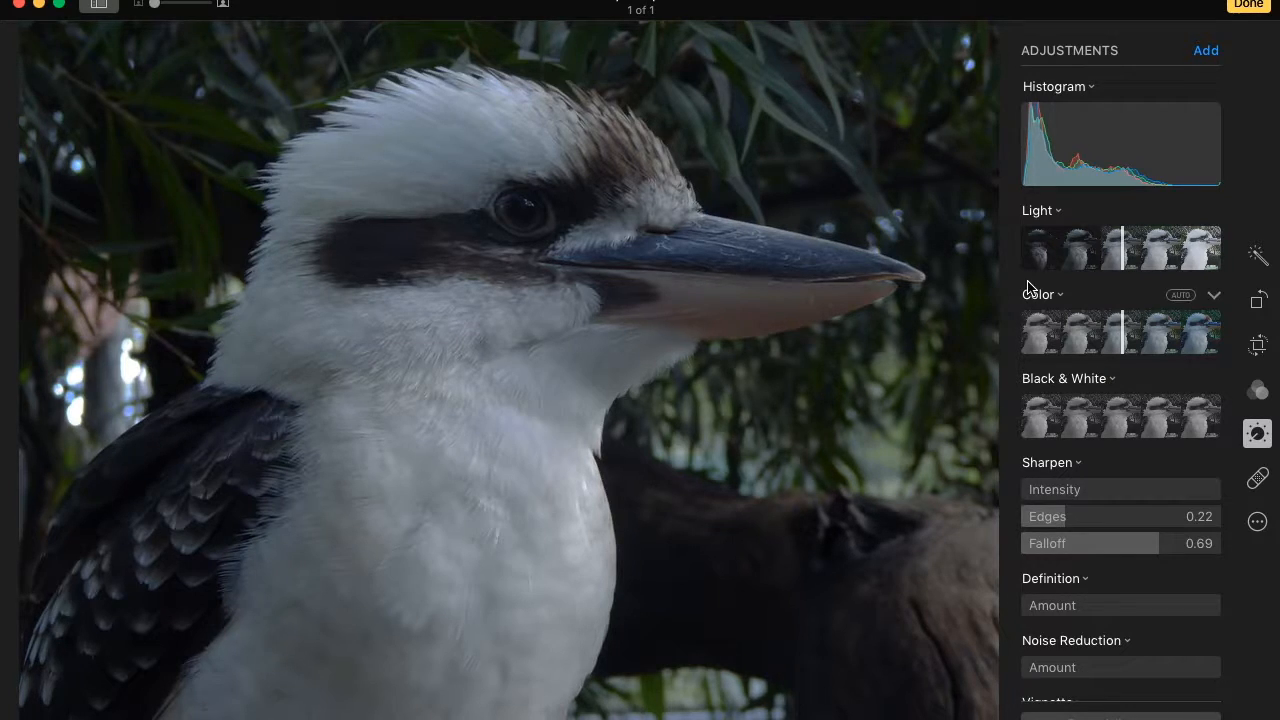
- Check the available adjustments and expand Light, Color and Black & White to show their individual sliders
left_click(1206, 50)
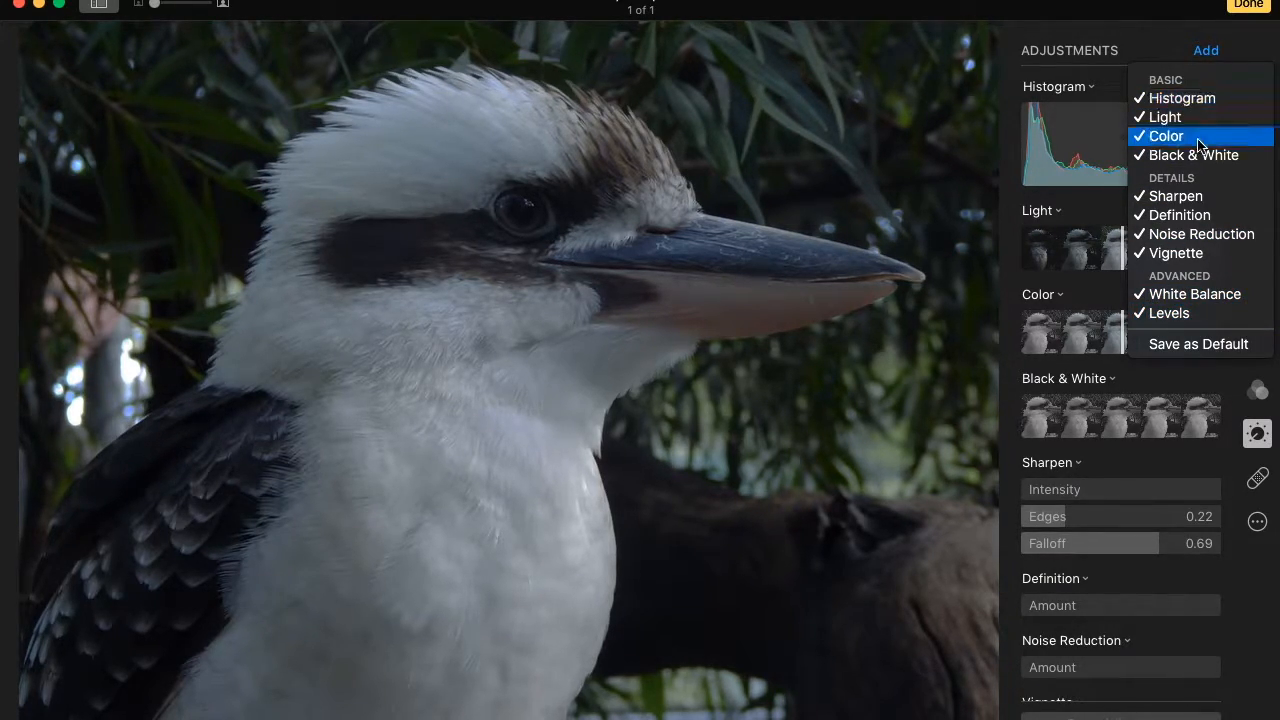
left_click(1214, 50)
mouse_move(1212, 212)
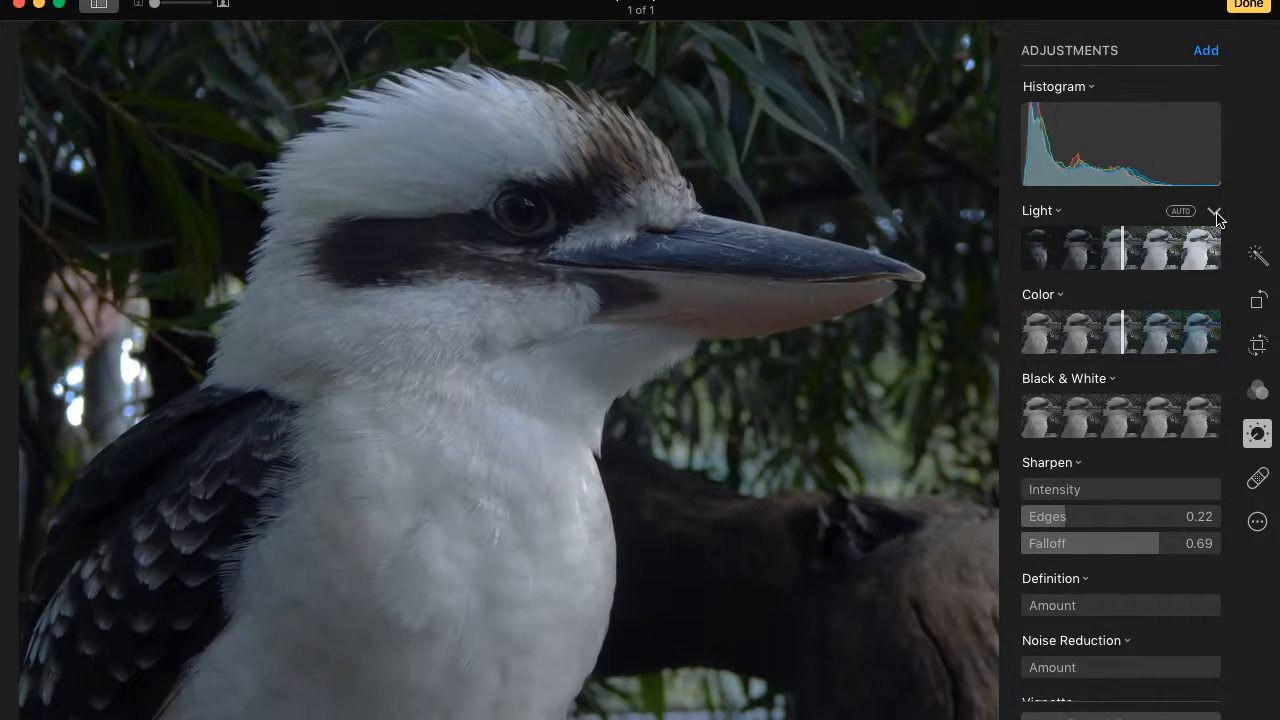
left_click(1213, 213)
left_click(1216, 463)
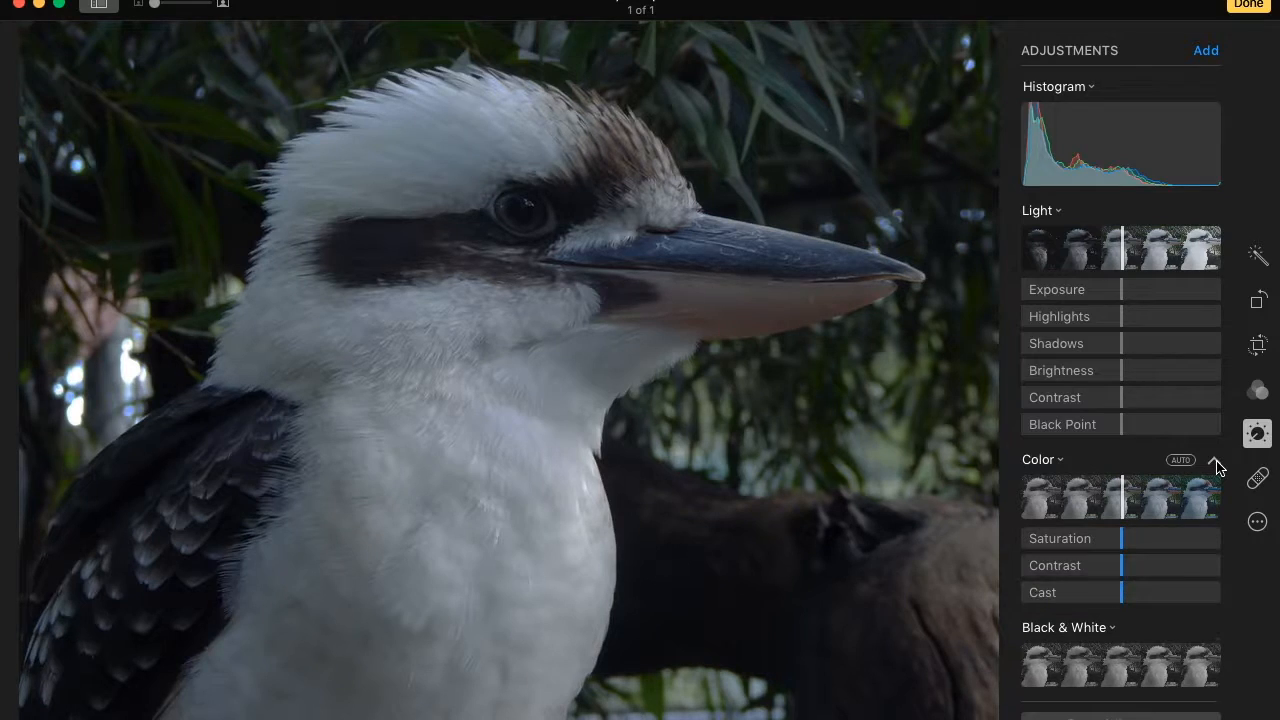
scroll(1220, 466, "down", 2)
mouse_move(1171, 531)
left_click(1213, 523)
scroll(1184, 434, "down", 4)
scroll(1183, 440, "up", 6)
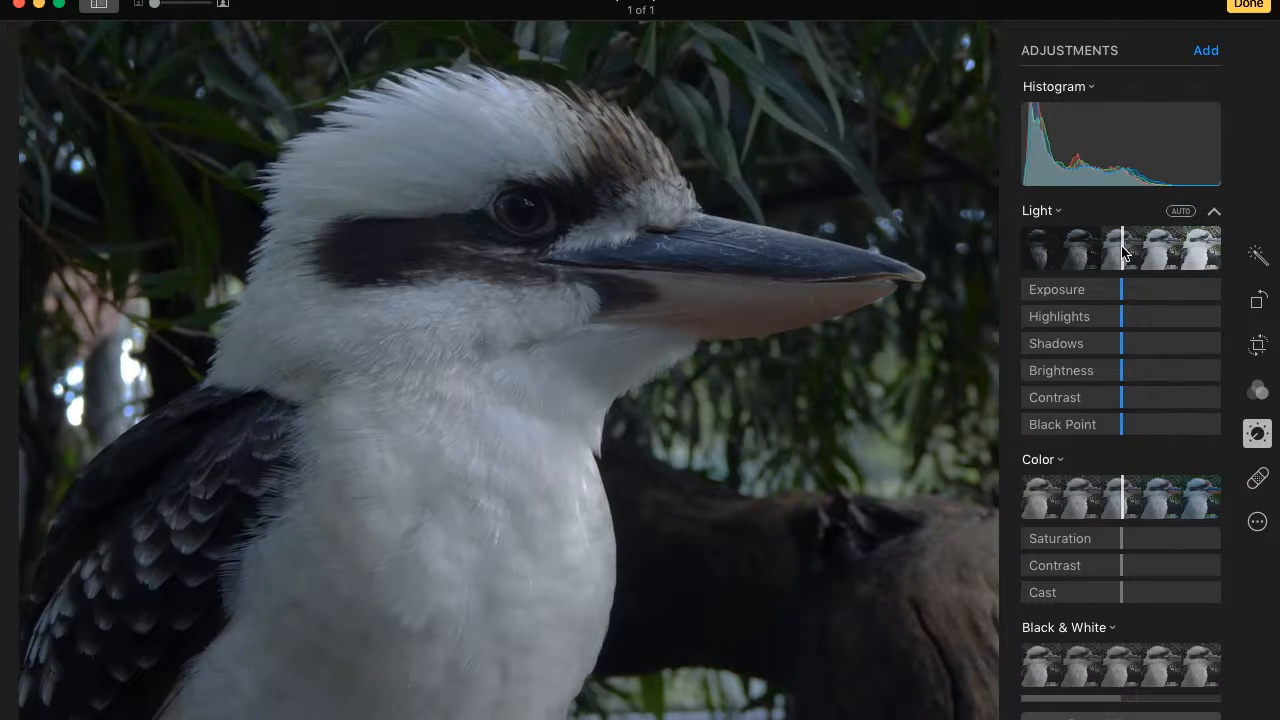
- Try the overall Light adjustment on the bird photo up to its brightest setting and return it to neutral
left_click_drag(1122, 252, 1226, 254)
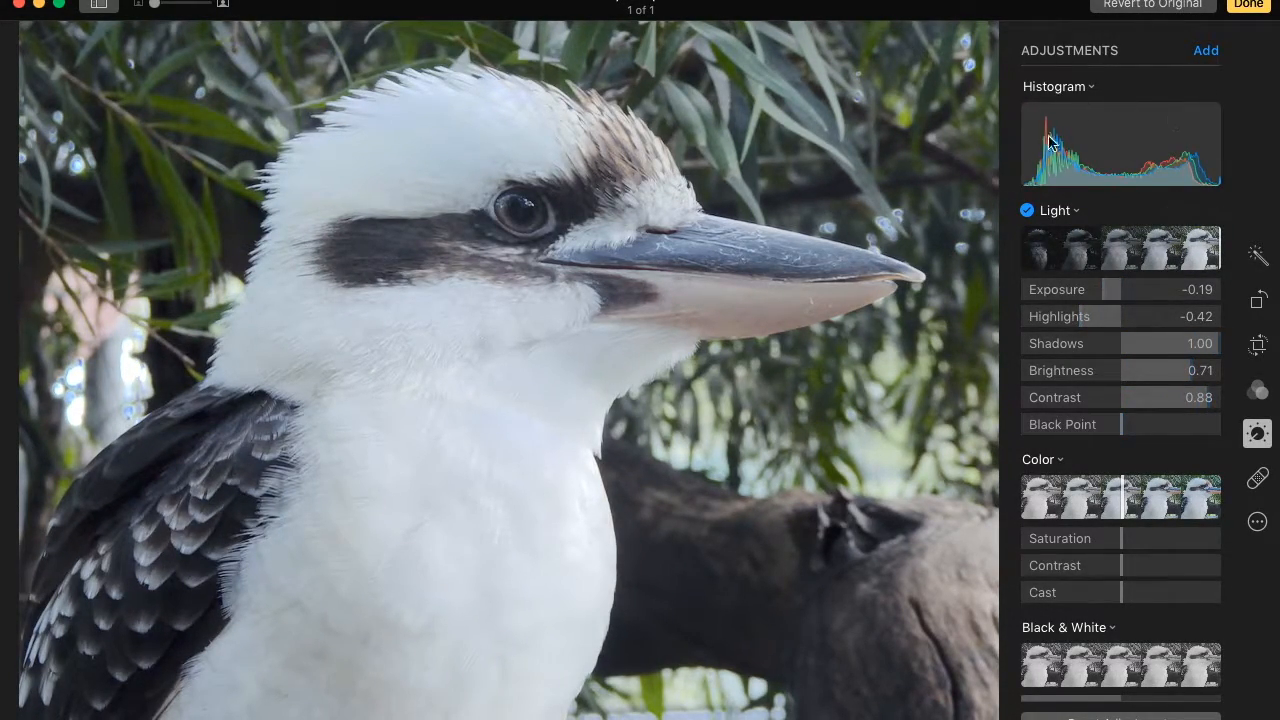
left_click(1123, 240)
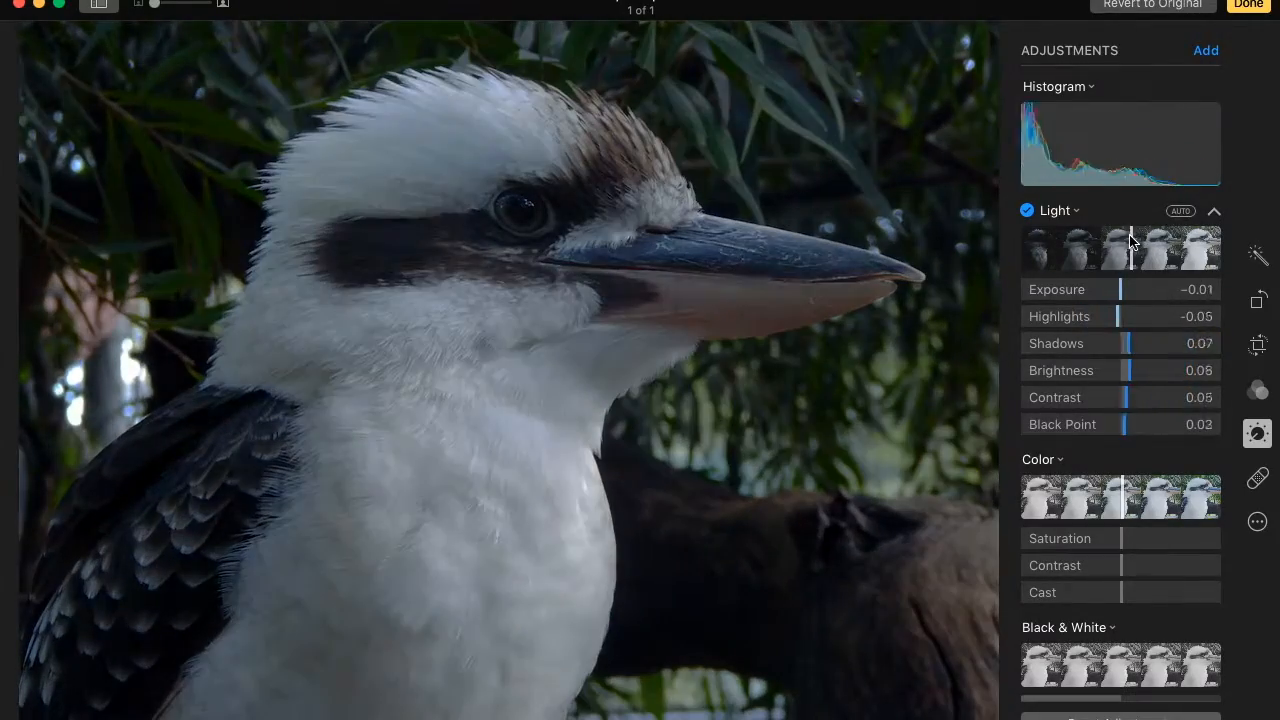
mouse_move(1122, 237)
left_mouse_down()
mouse_move(1221, 244)
mouse_move(1120, 249)
left_mouse_up()
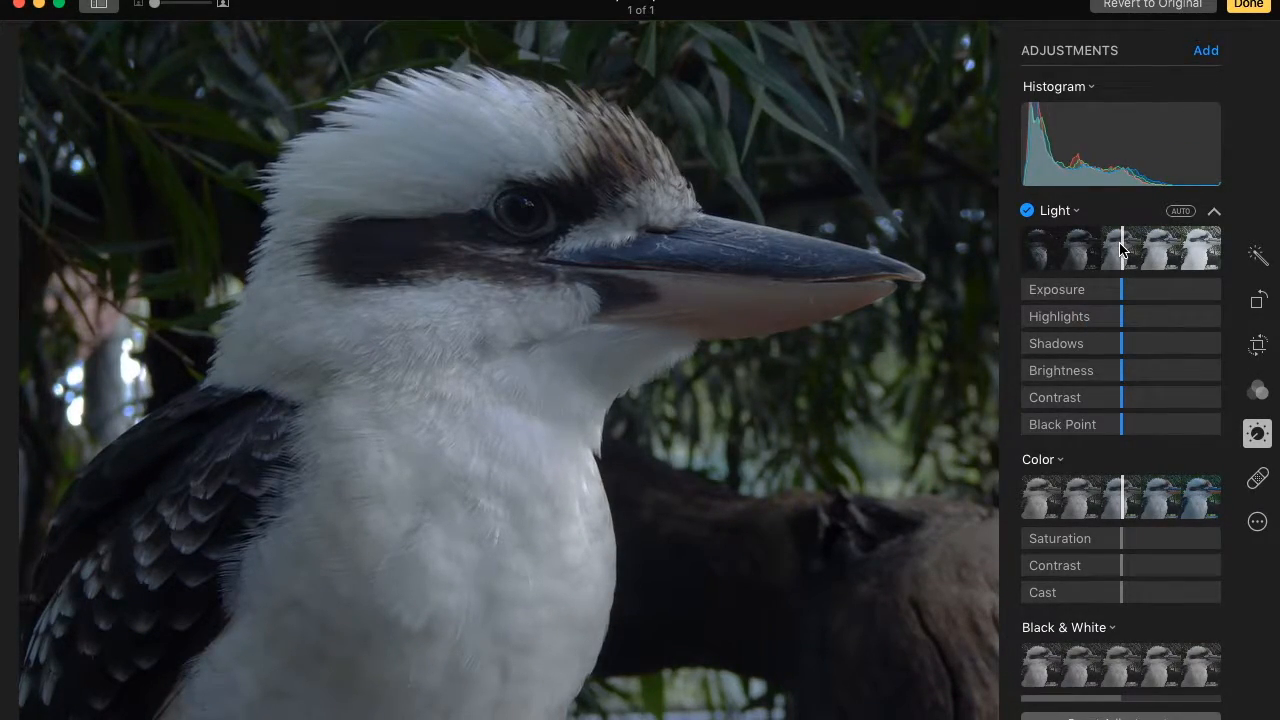
mouse_move(1120, 250)
left_mouse_down()
mouse_move(1200, 243)
mouse_move(1124, 240)
left_mouse_up()
mouse_move(1123, 255)
left_mouse_down()
mouse_move(1192, 255)
mouse_move(1025, 250)
mouse_move(1147, 250)
mouse_move(1123, 250)
left_mouse_up()
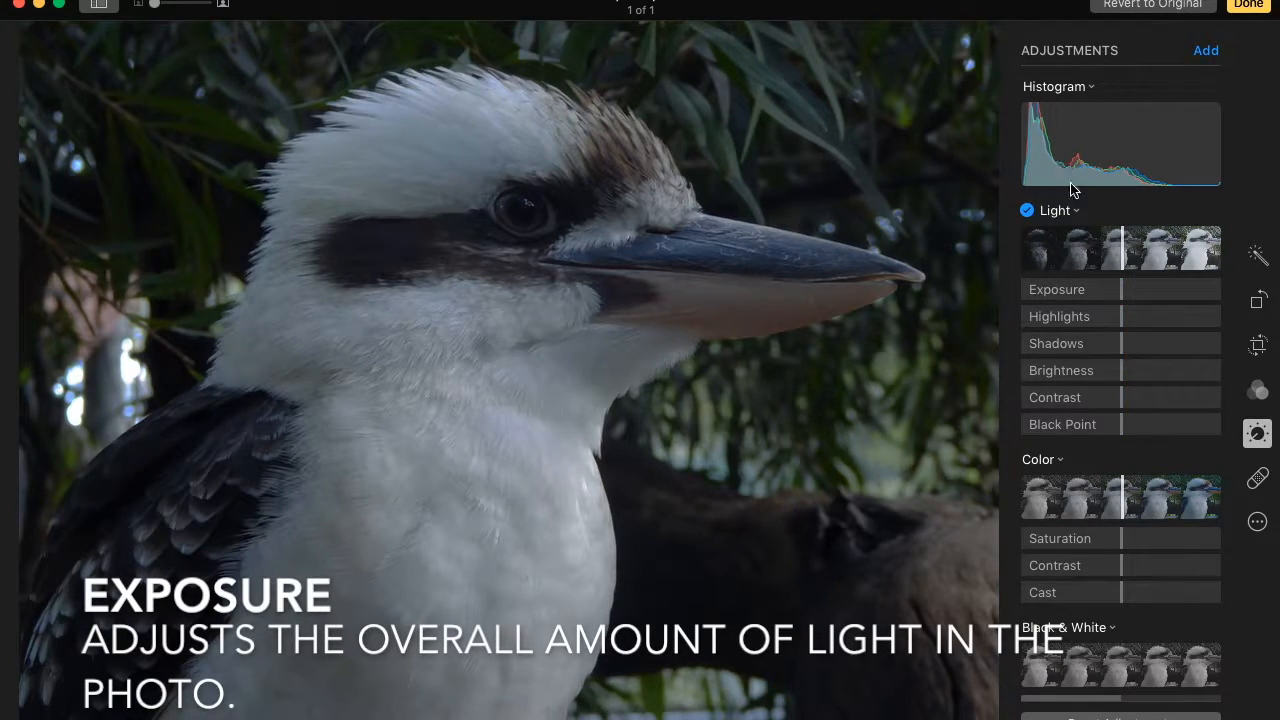
- Try the Exposure, Highlights, Shadows, Brightness, Contrast and Black Point adjustments one by one, returning each to 0.00
mouse_move(1122, 293)
left_mouse_down()
mouse_move(1234, 289)
mouse_move(1020, 290)
mouse_move(1121, 291)
left_mouse_up()
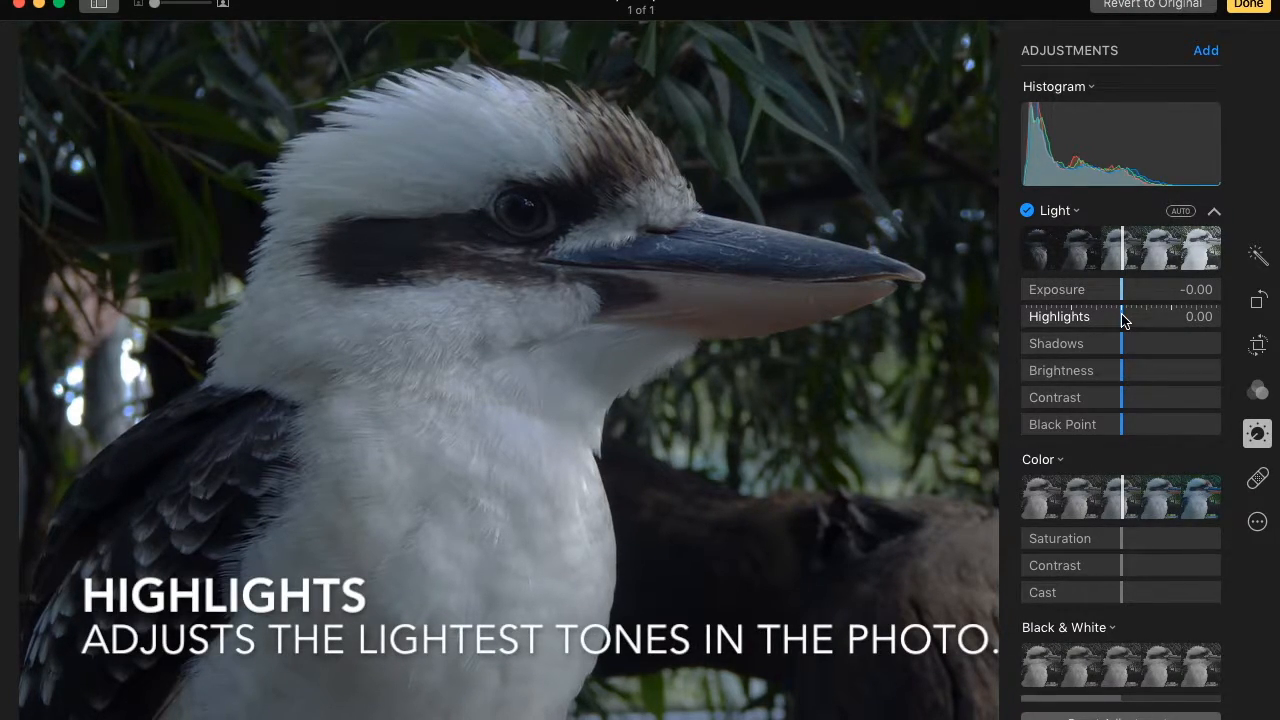
mouse_move(1124, 320)
left_mouse_down()
mouse_move(1237, 320)
mouse_move(1015, 322)
mouse_move(1119, 330)
left_mouse_up()
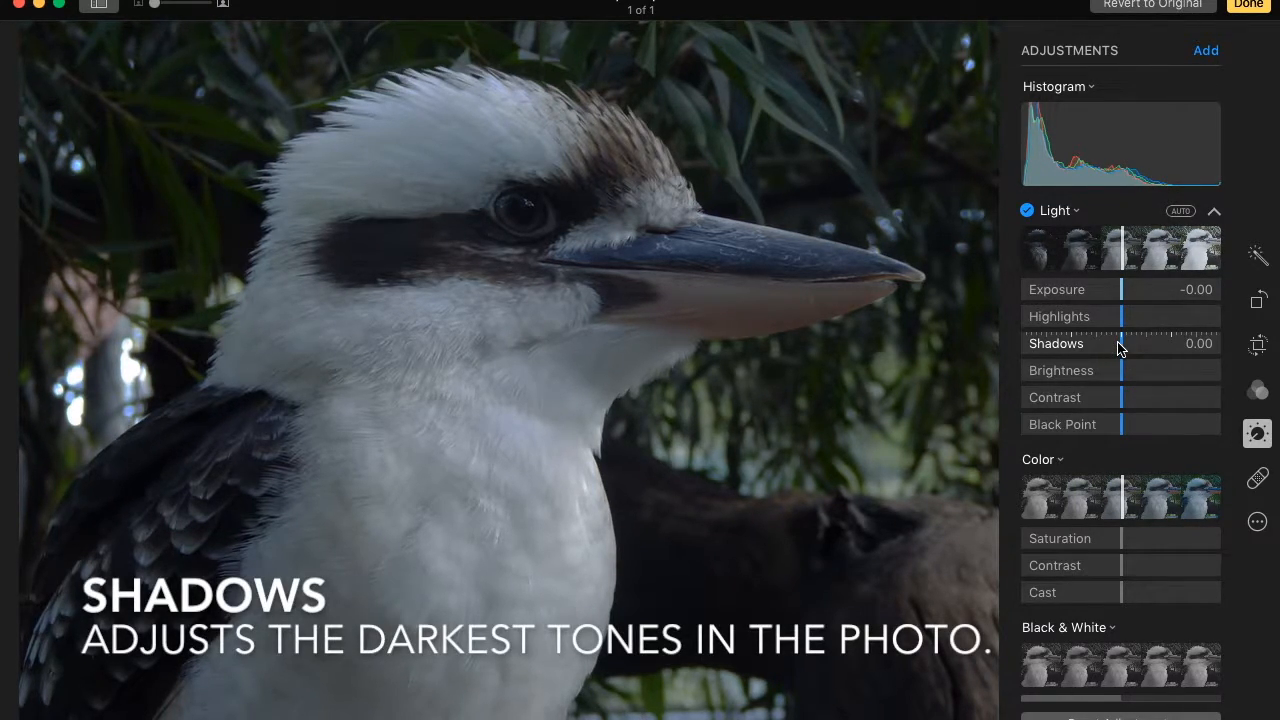
mouse_move(1122, 346)
left_mouse_down()
mouse_move(1245, 356)
mouse_move(1015, 345)
mouse_move(1230, 364)
mouse_move(1122, 346)
left_mouse_up()
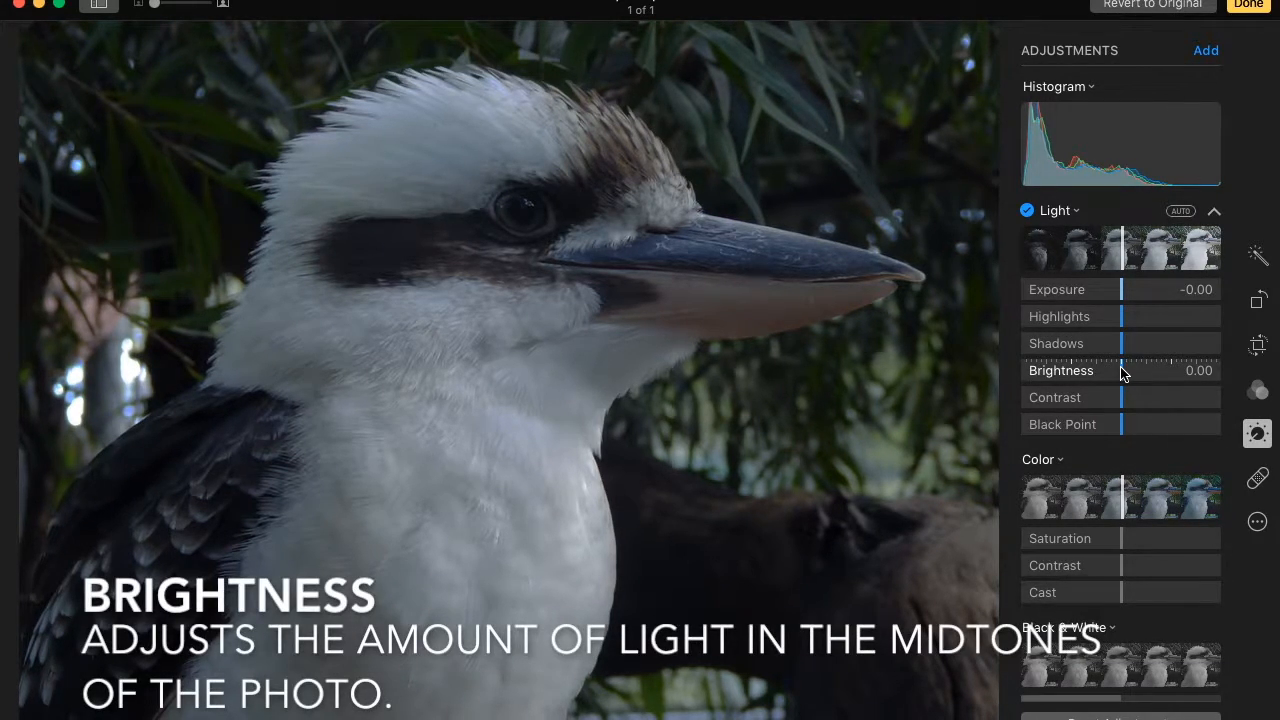
left_click_drag(1124, 372, 1100, 410)
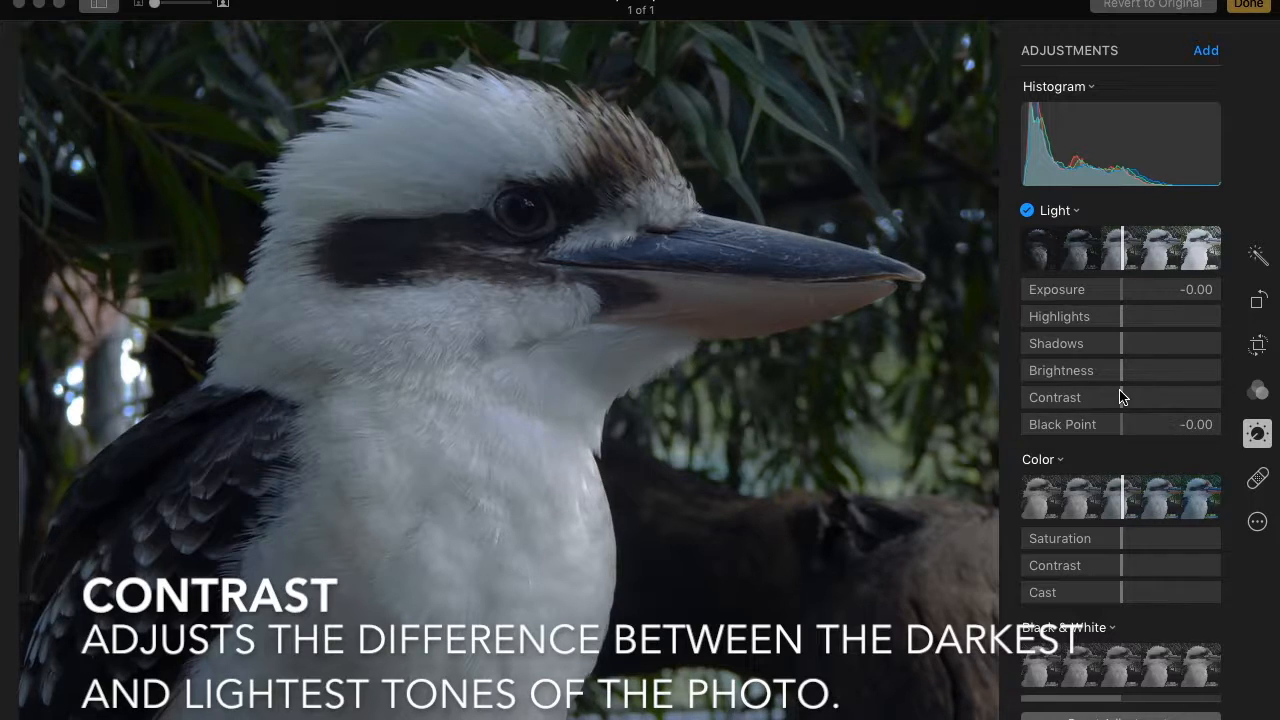
left_click_drag(1122, 397, 1248, 402)
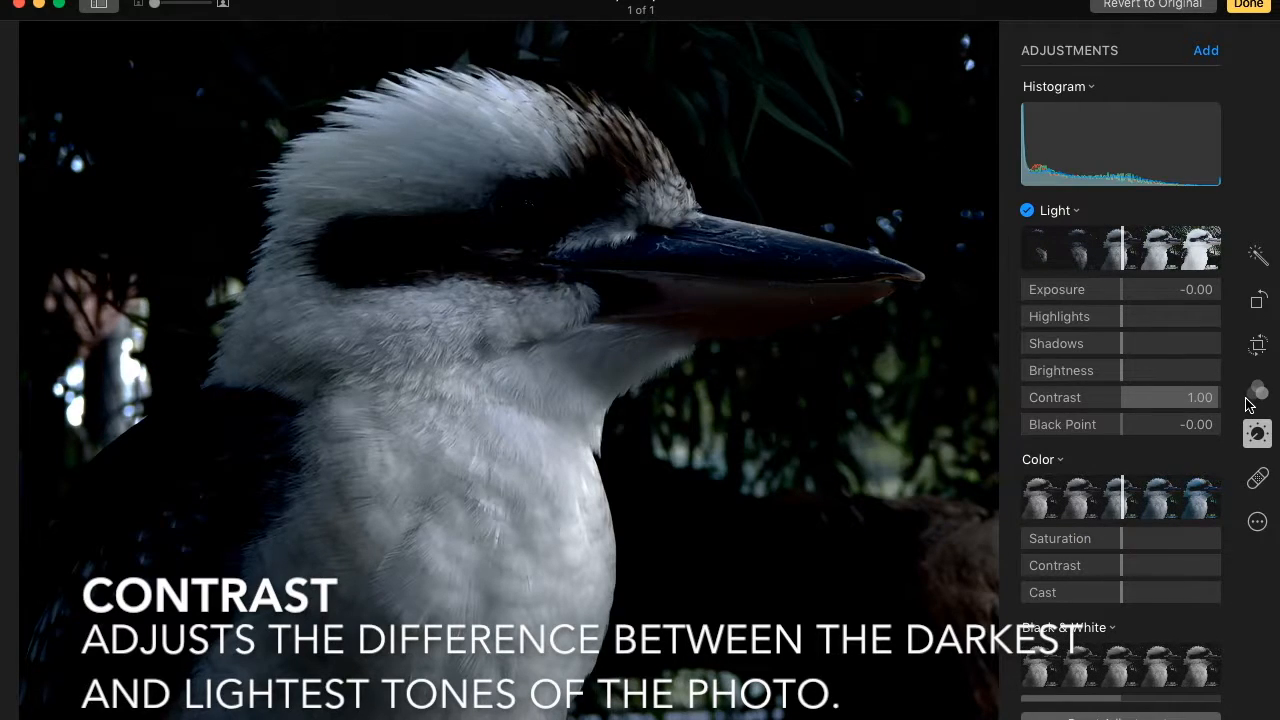
left_click_drag(1248, 402, 1123, 411)
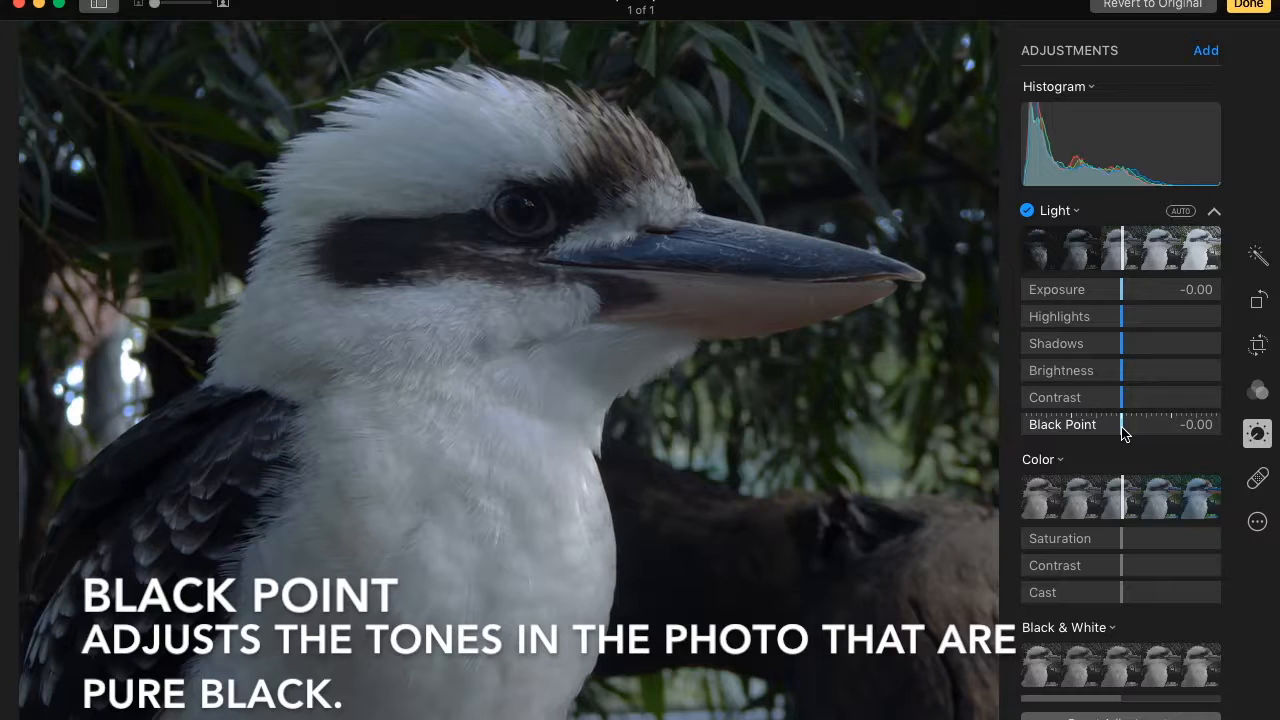
mouse_move(1124, 432)
left_mouse_down()
mouse_move(1214, 429)
mouse_move(1000, 415)
mouse_move(1194, 430)
mouse_move(1123, 431)
left_mouse_up()
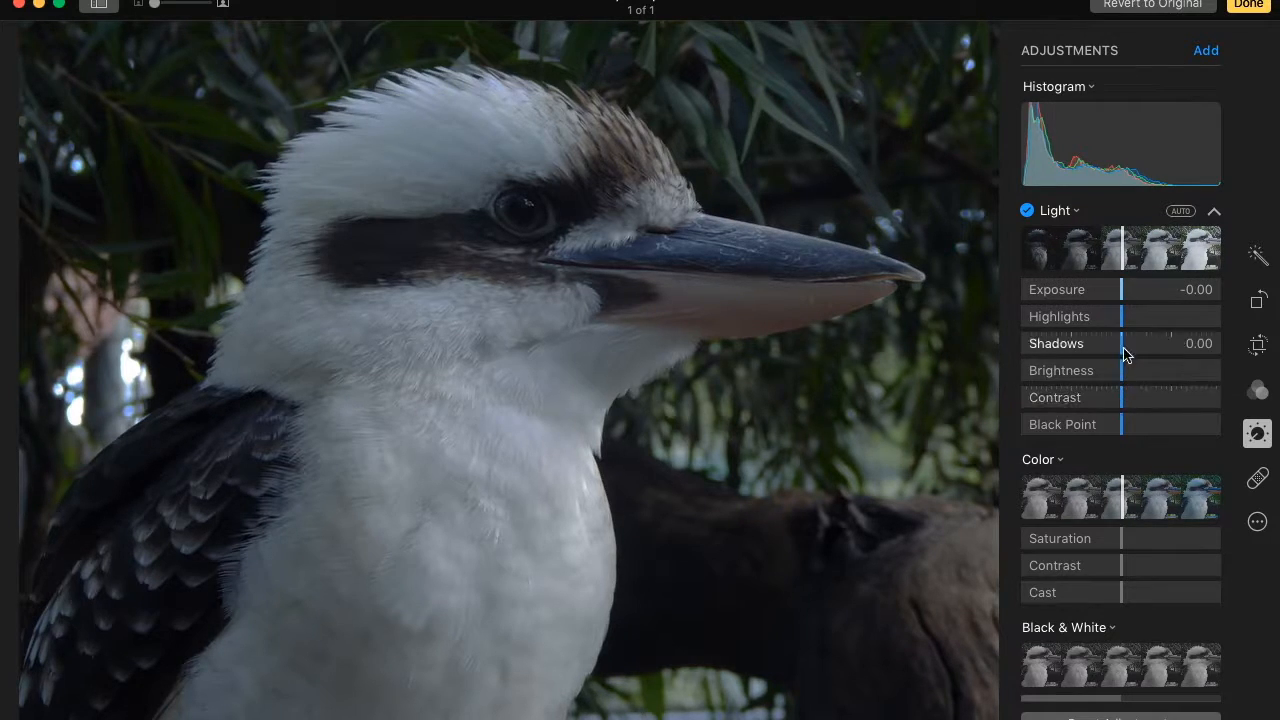
- Set the photo's Light values to Exposure 0.68, Highlights -0.31, Shadows 0.27, Brightness 0.35 and Contrast 0.35
left_click_drag(1124, 290, 1188, 294)
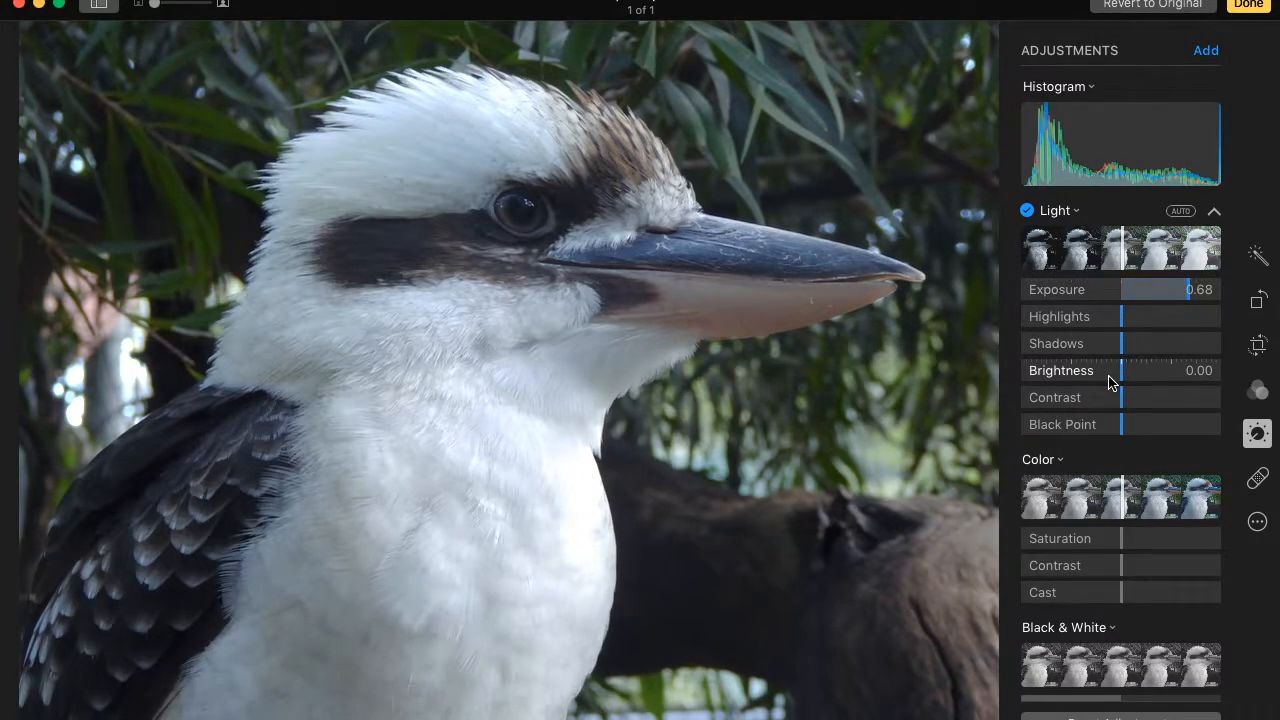
left_click_drag(1122, 382, 1155, 384)
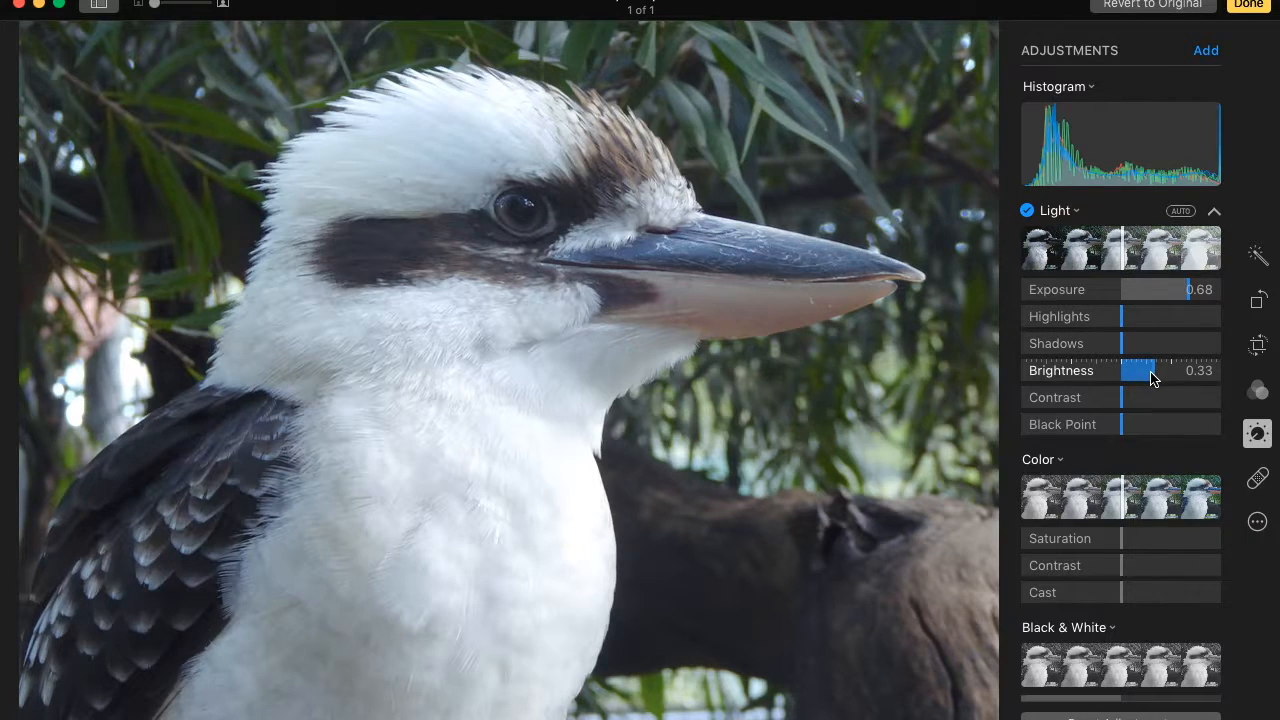
left_click_drag(1155, 378, 1158, 378)
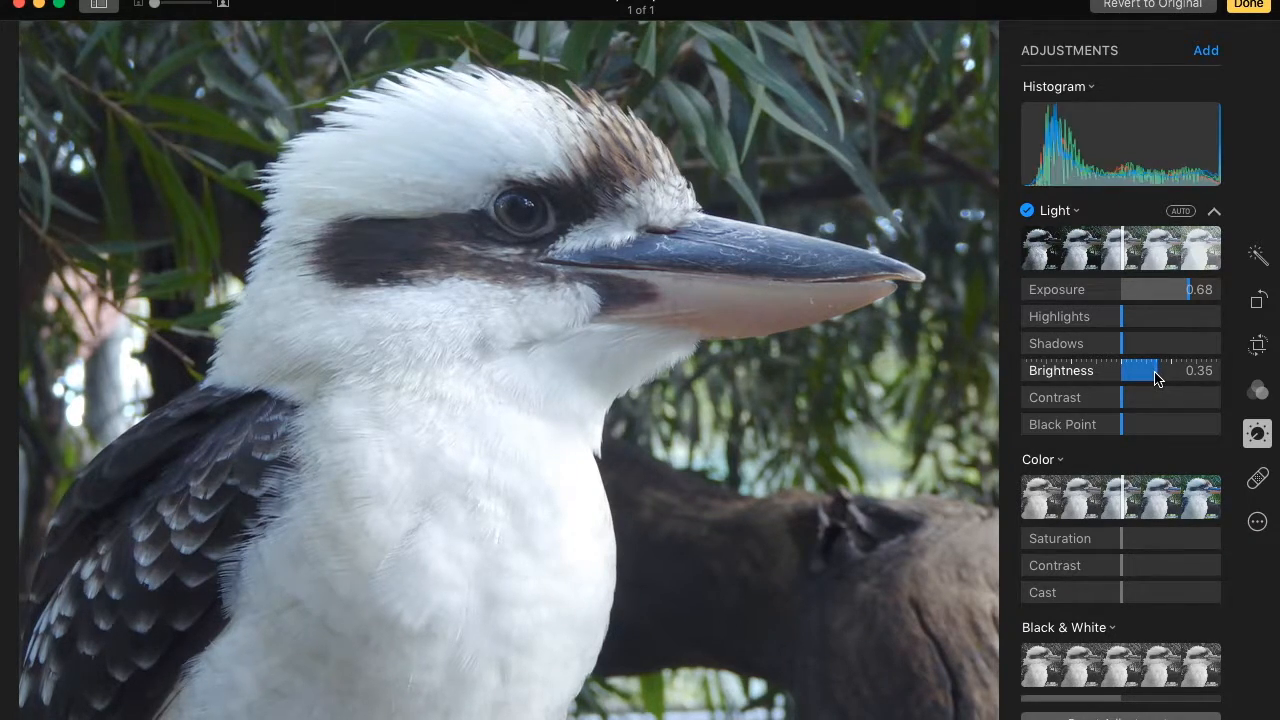
left_click_drag(1122, 400, 1148, 403)
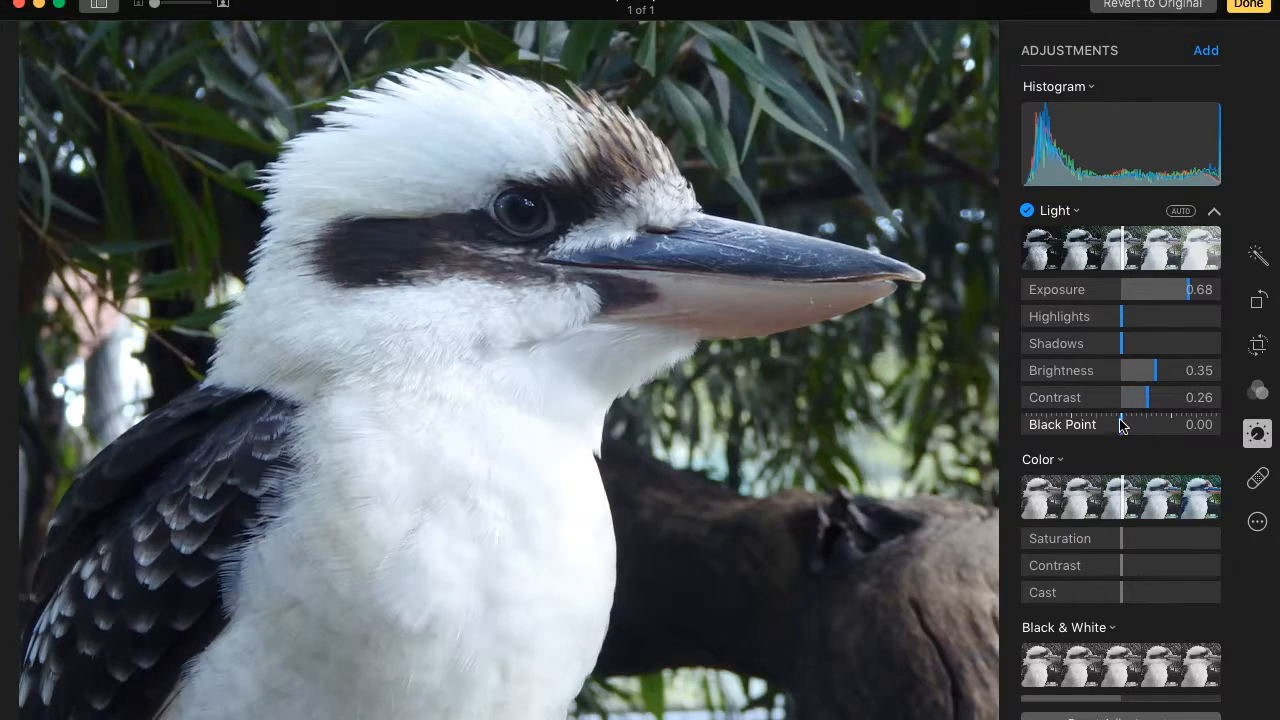
left_click_drag(1123, 344, 1090, 332)
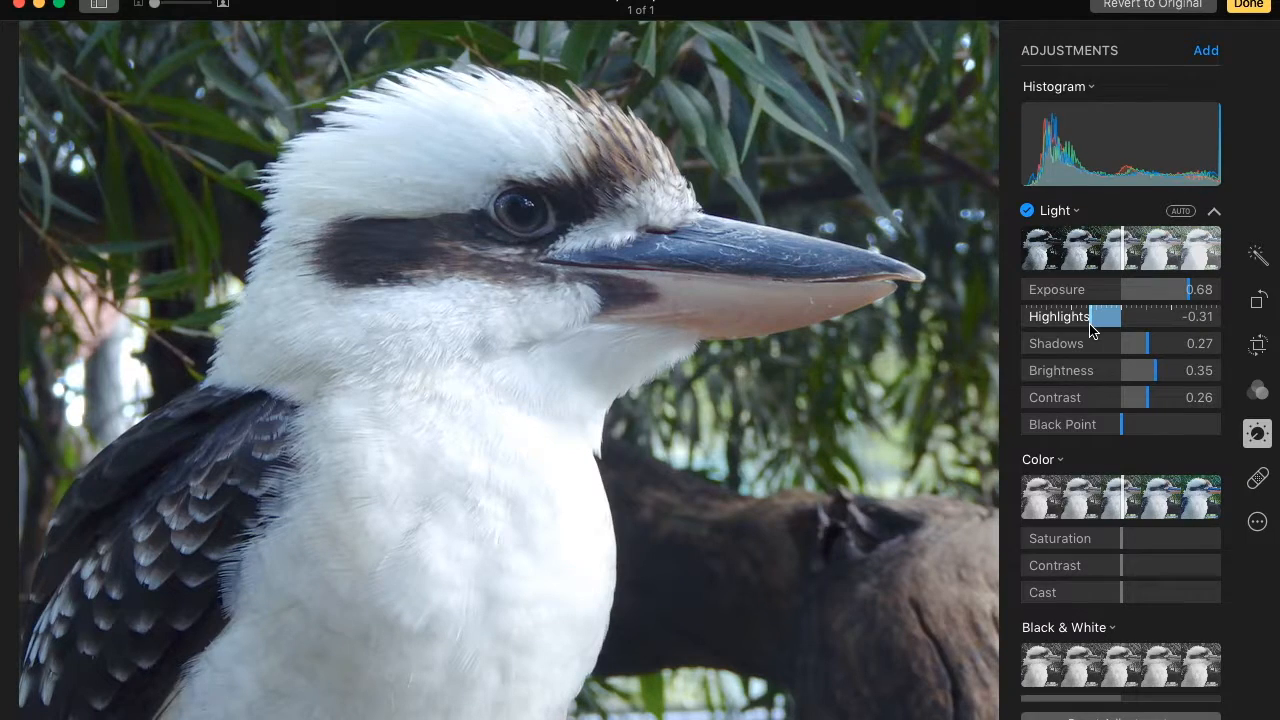
left_click_drag(1149, 403, 1125, 427)
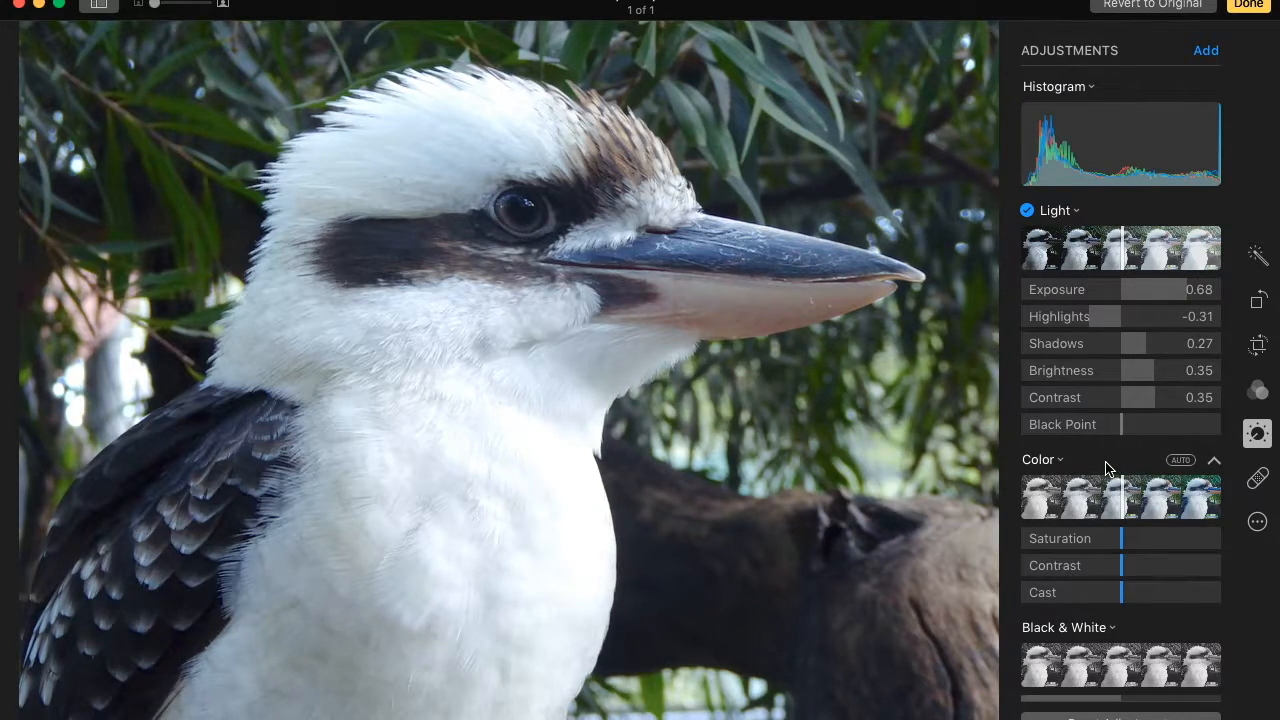
- Try the overall Color adjustment and the Saturation, Contrast and Cast values one by one, returning each to neutral
mouse_move(1122, 495)
left_mouse_down()
mouse_move(1175, 495)
mouse_move(1050, 497)
mouse_move(1155, 508)
mouse_move(1122, 505)
left_mouse_up()
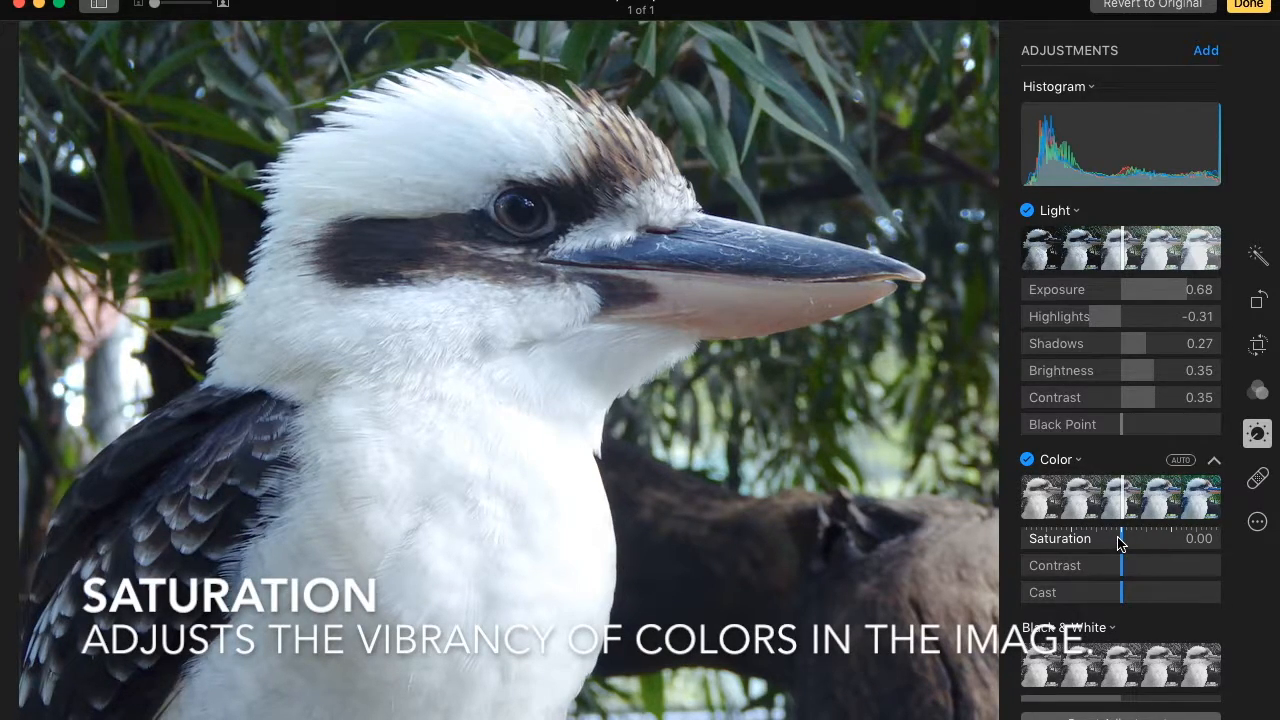
mouse_move(1122, 543)
left_mouse_down()
mouse_move(1218, 540)
mouse_move(1043, 535)
mouse_move(1120, 543)
left_mouse_up()
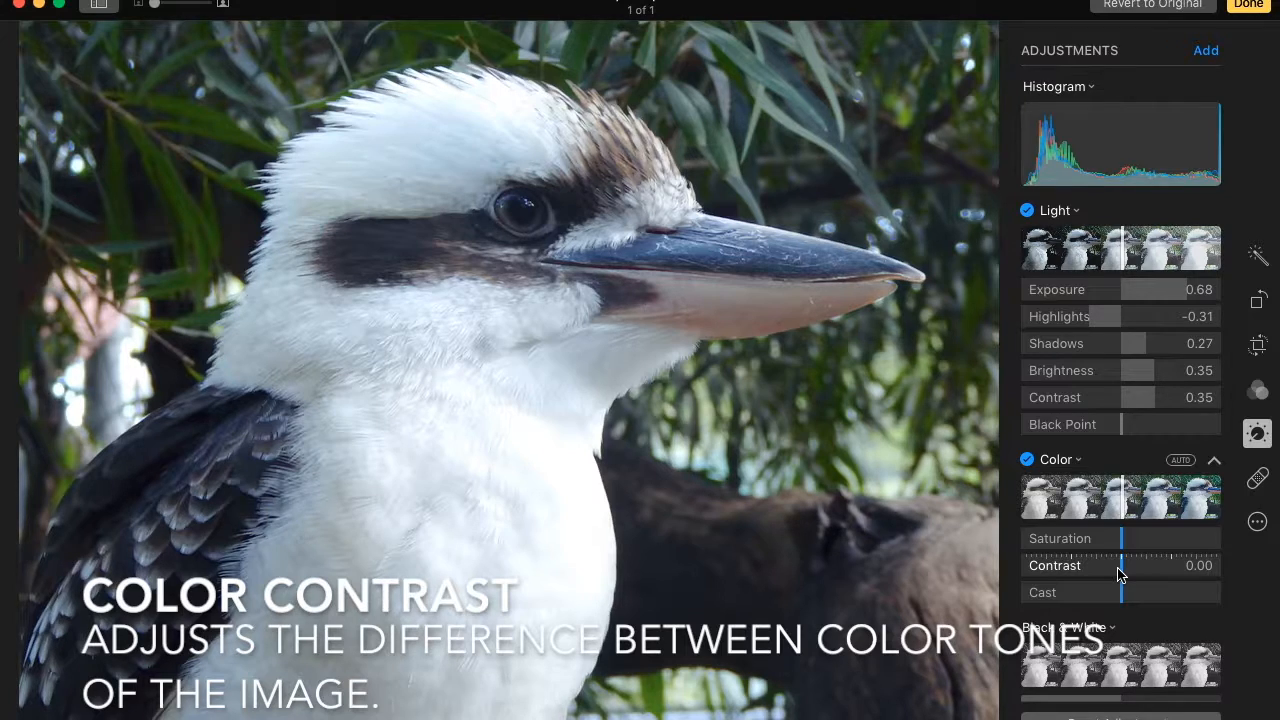
mouse_move(1120, 570)
left_mouse_down()
mouse_move(1195, 570)
mouse_move(1022, 571)
mouse_move(1257, 571)
mouse_move(1067, 570)
mouse_move(1257, 571)
mouse_move(1078, 570)
mouse_move(1216, 587)
mouse_move(1022, 570)
mouse_move(1257, 571)
mouse_move(1065, 570)
mouse_move(1278, 592)
mouse_move(1063, 565)
mouse_move(1203, 586)
mouse_move(963, 579)
mouse_move(1124, 615)
mouse_move(1270, 585)
mouse_move(1000, 570)
mouse_move(1260, 617)
mouse_move(993, 566)
mouse_move(1271, 609)
mouse_move(1117, 600)
mouse_move(1122, 590)
left_mouse_up()
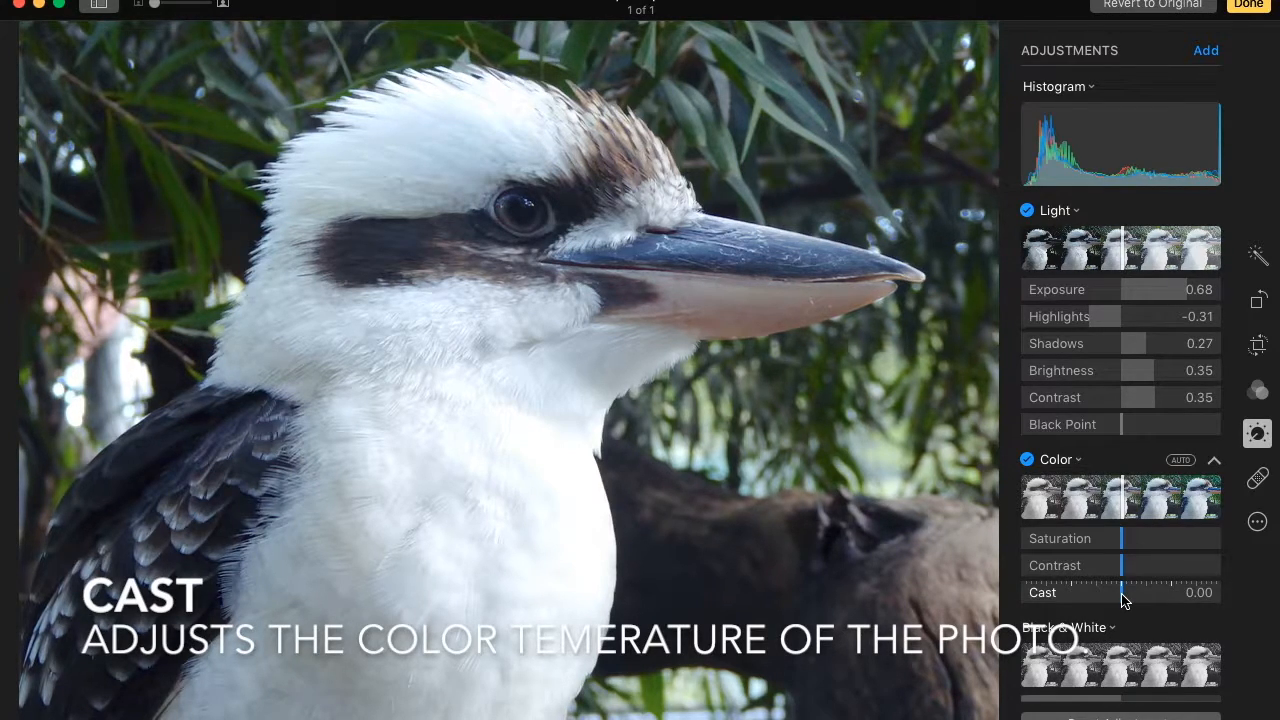
mouse_move(1123, 598)
left_mouse_down()
mouse_move(1238, 597)
mouse_move(1016, 597)
mouse_move(1123, 603)
left_mouse_up()
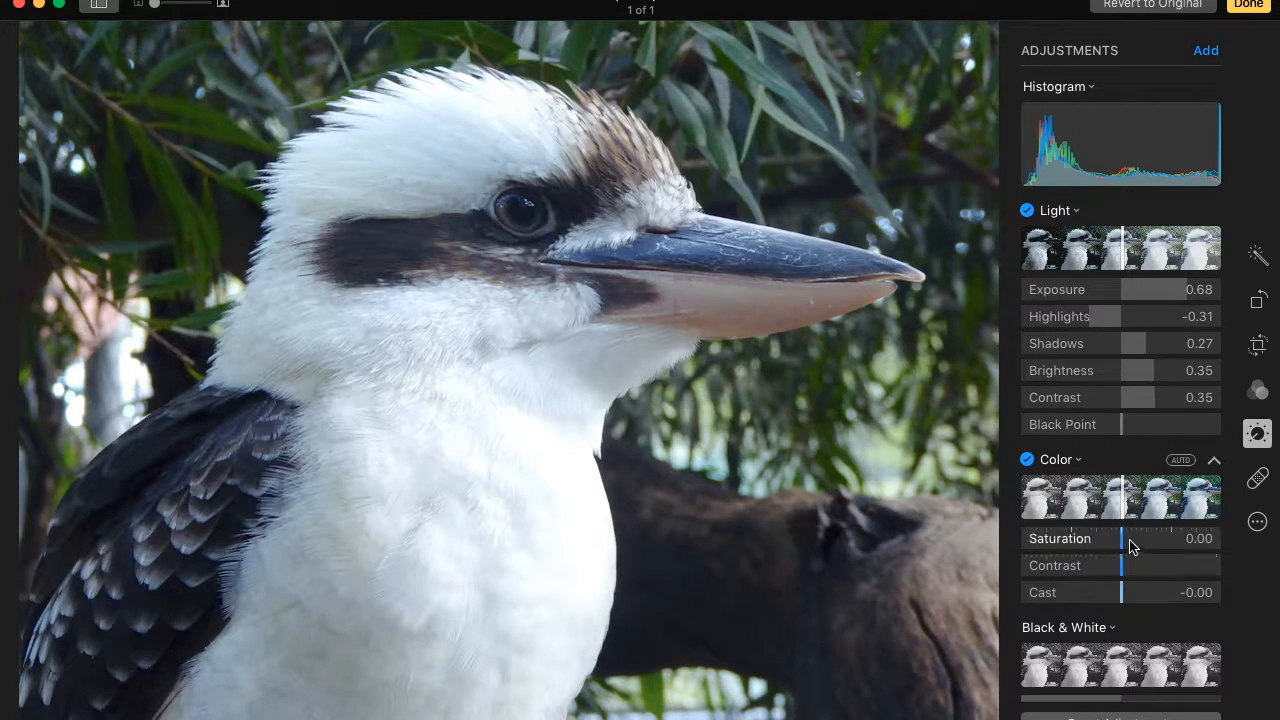
- Set the bird photo's Color values to Saturation 0.24 and Cast 0.27
mouse_move(1122, 538)
left_mouse_down()
mouse_move(1157, 543)
mouse_move(1144, 541)
left_mouse_up()
left_click_drag(1122, 592, 1149, 598)
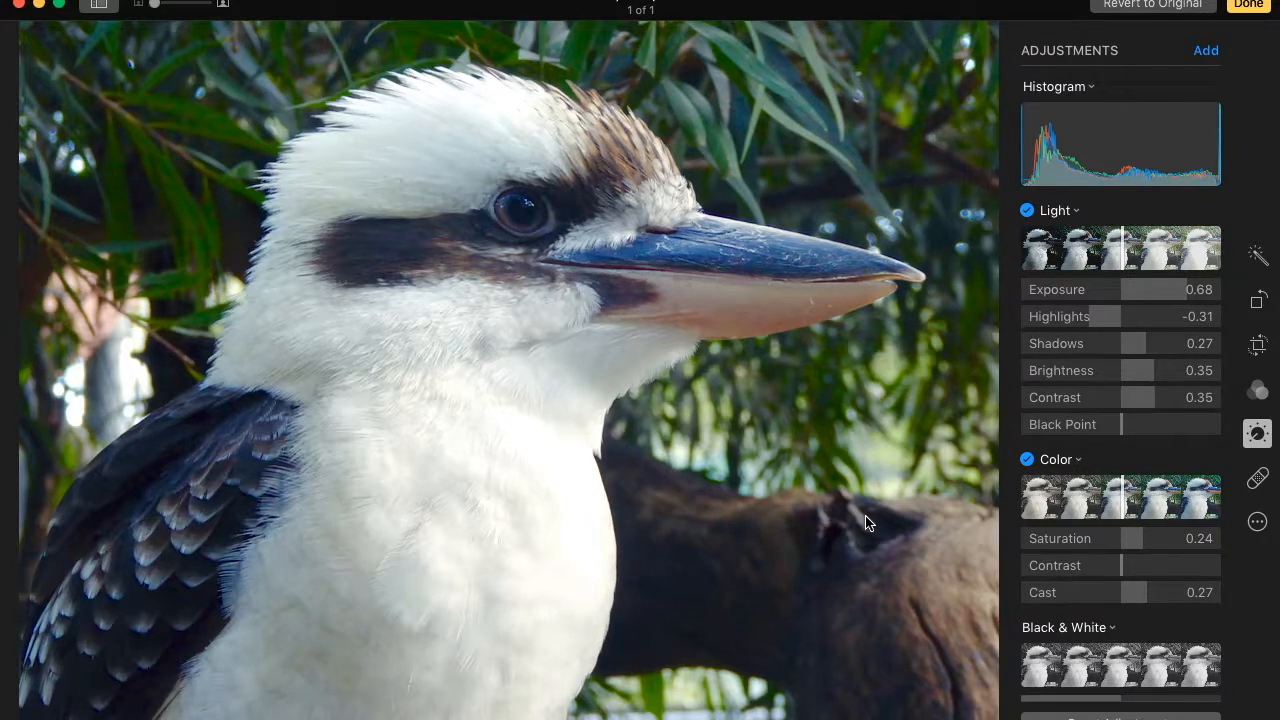
scroll(1071, 435, "down", 15)
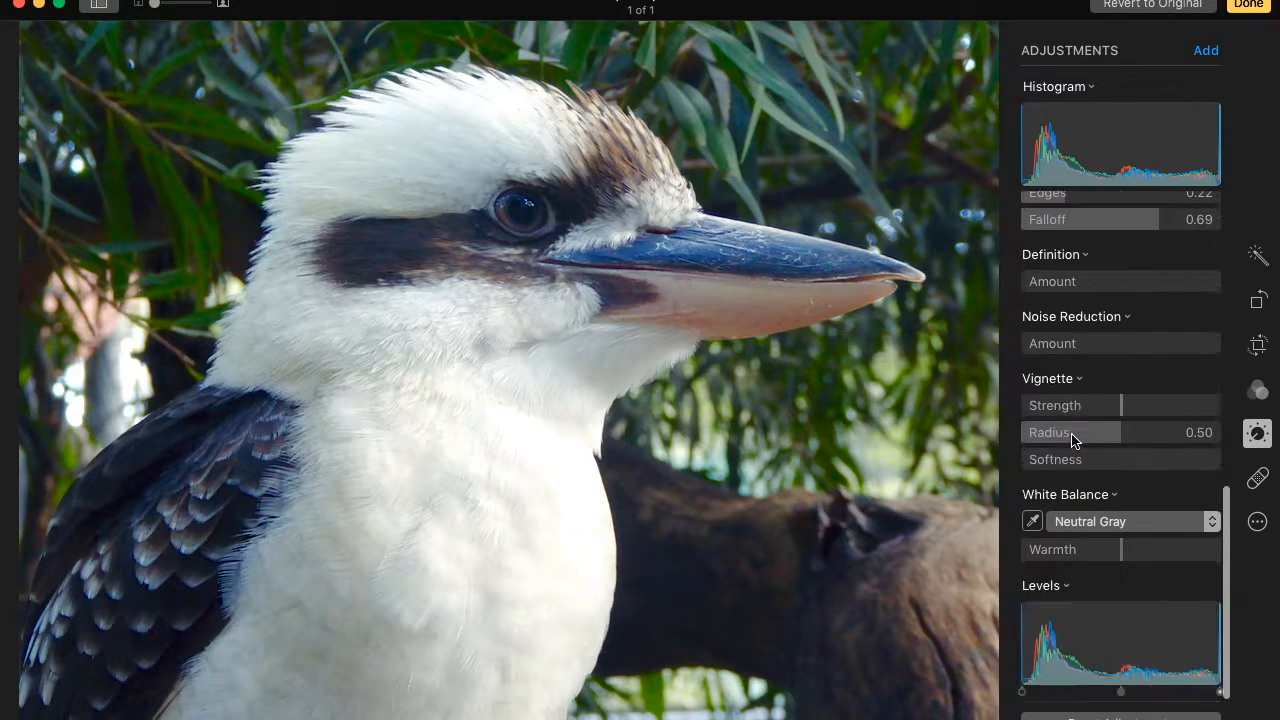
scroll(1071, 440, "up", 15)
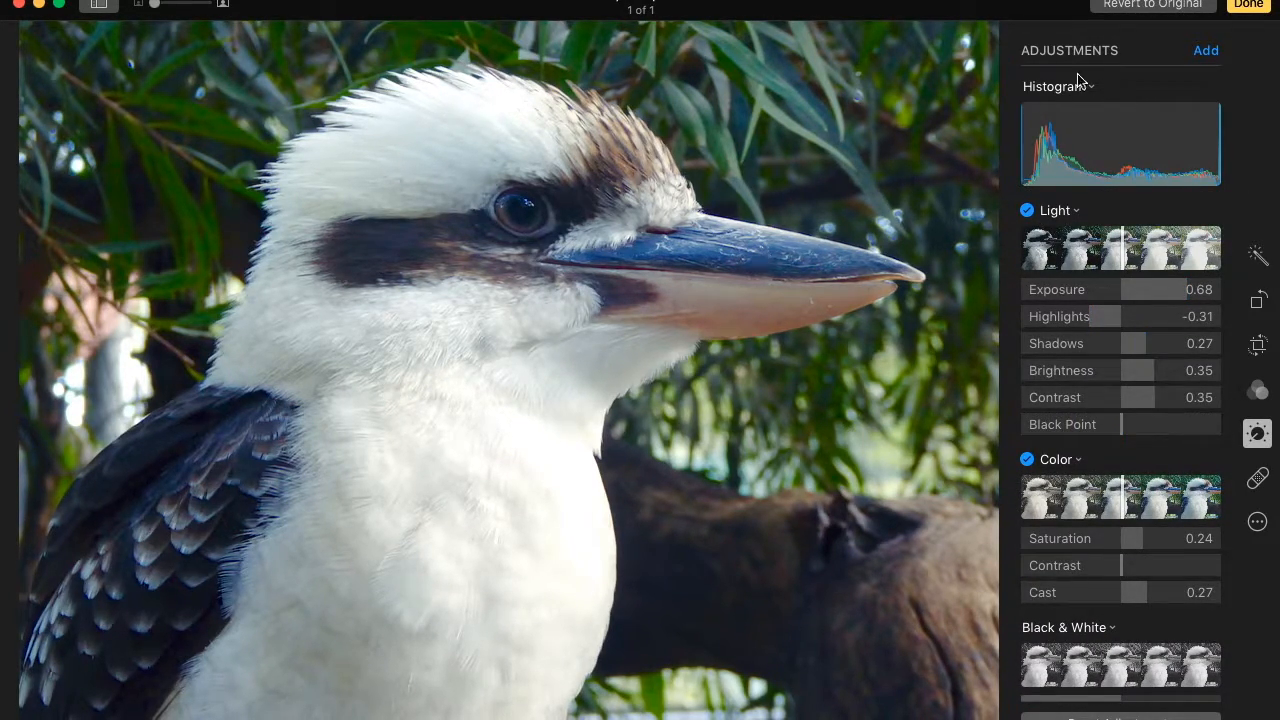
- Compare the bird photo before and after editing by repeatedly reverting it to the original and undoing each revert
left_click(1166, 6)
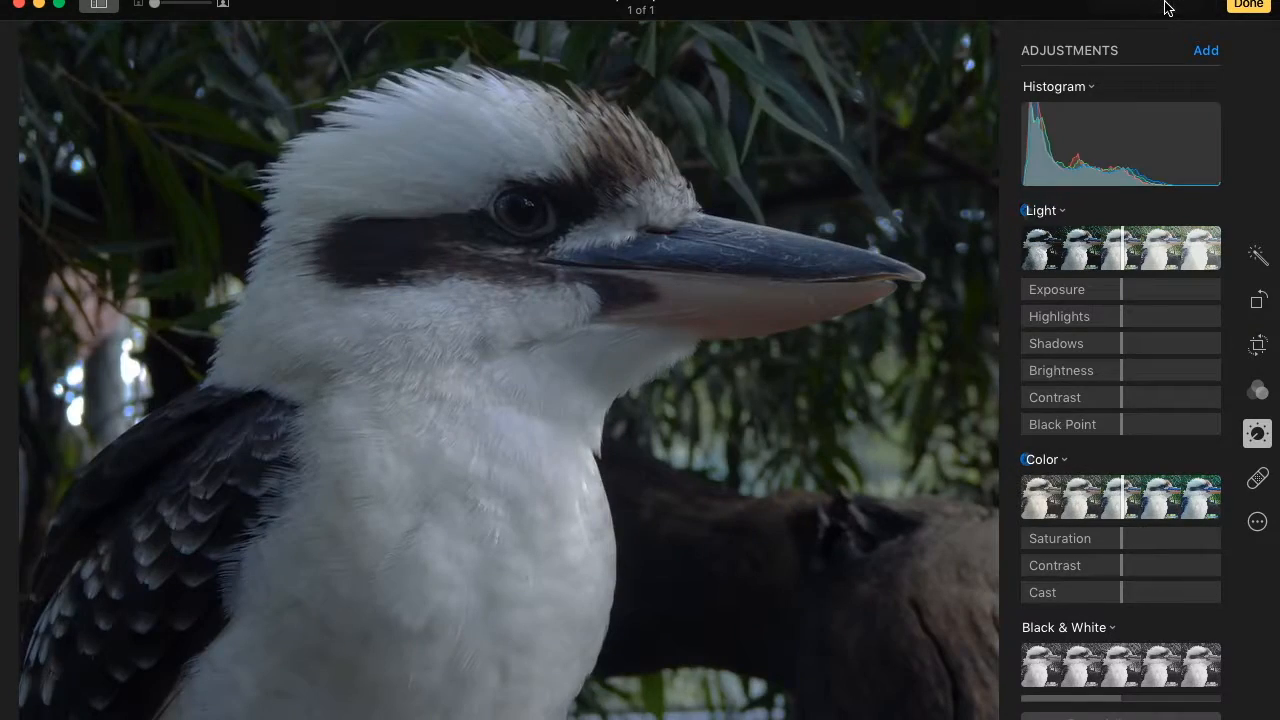
key("super+z")
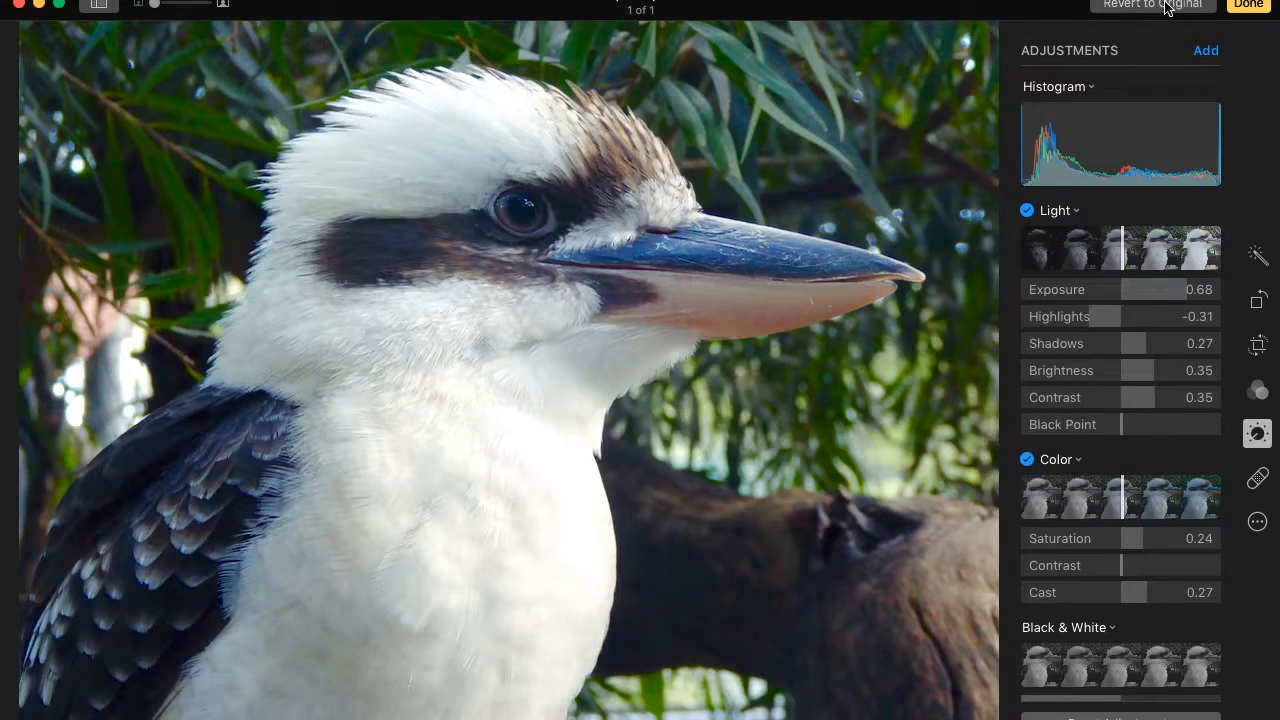
left_click(1166, 6)
key("super+z")
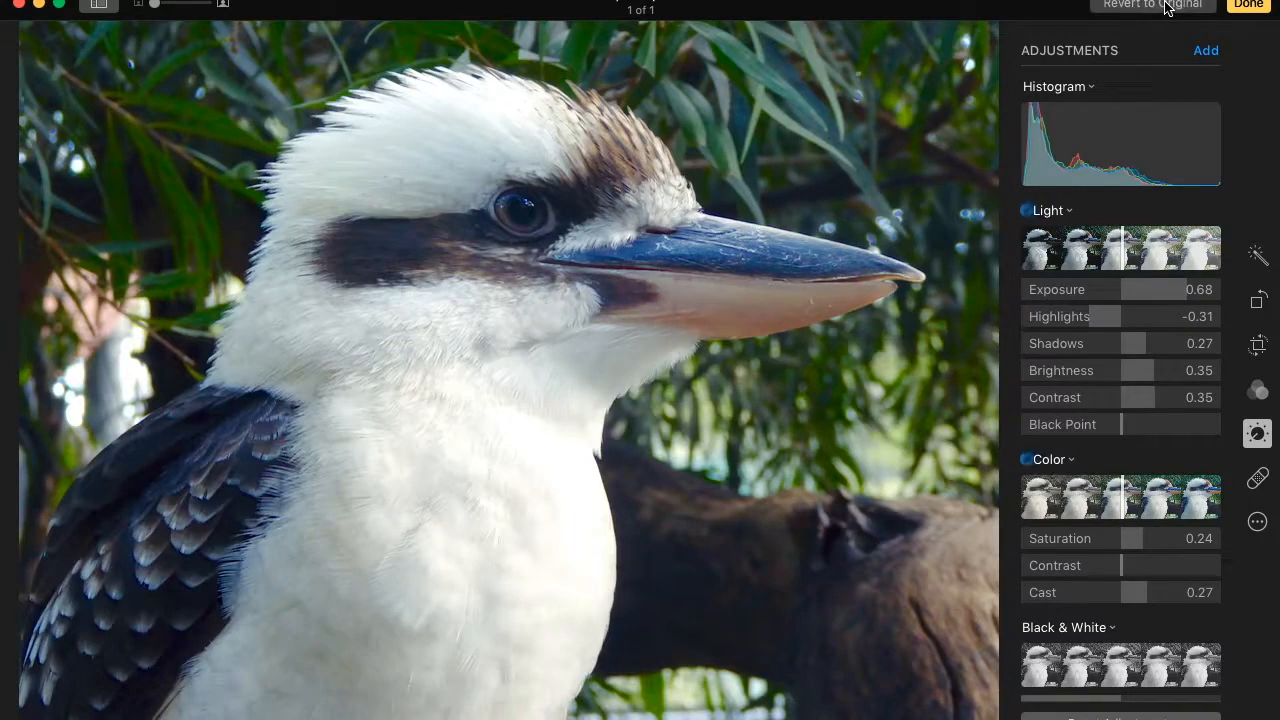
left_click(1166, 6)
key("super+z")
left_click(1166, 6)
key("super+z")
left_click(1166, 6)
key("super+z")
- Finish editing the bird photo and open the London - Westminster photo's adjustments for editing
left_click(1245, 5)
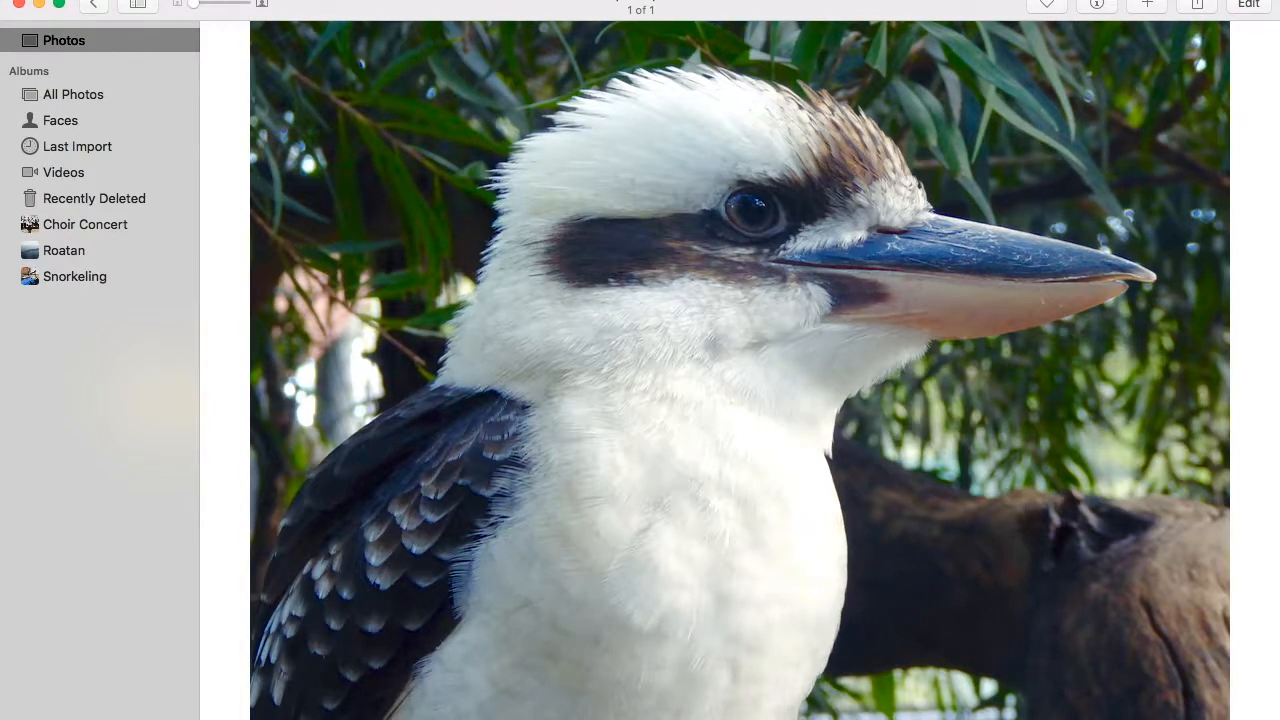
key("Escape")
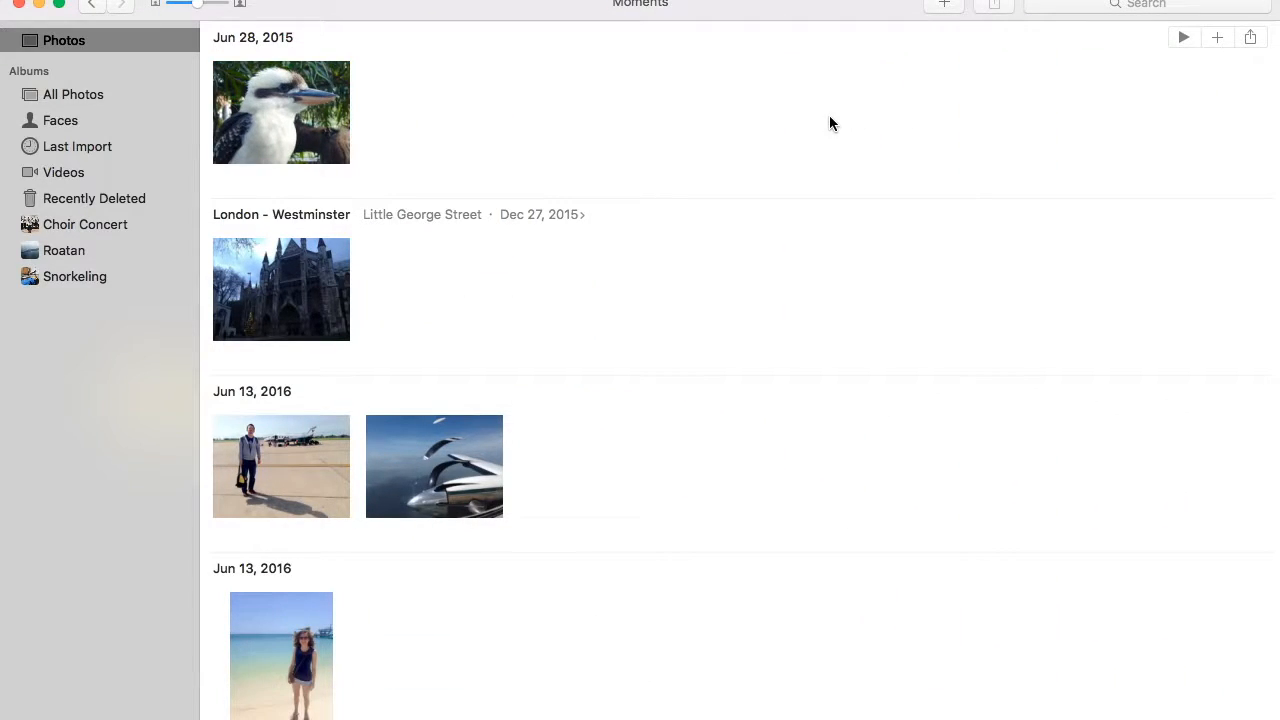
double_click(334, 277)
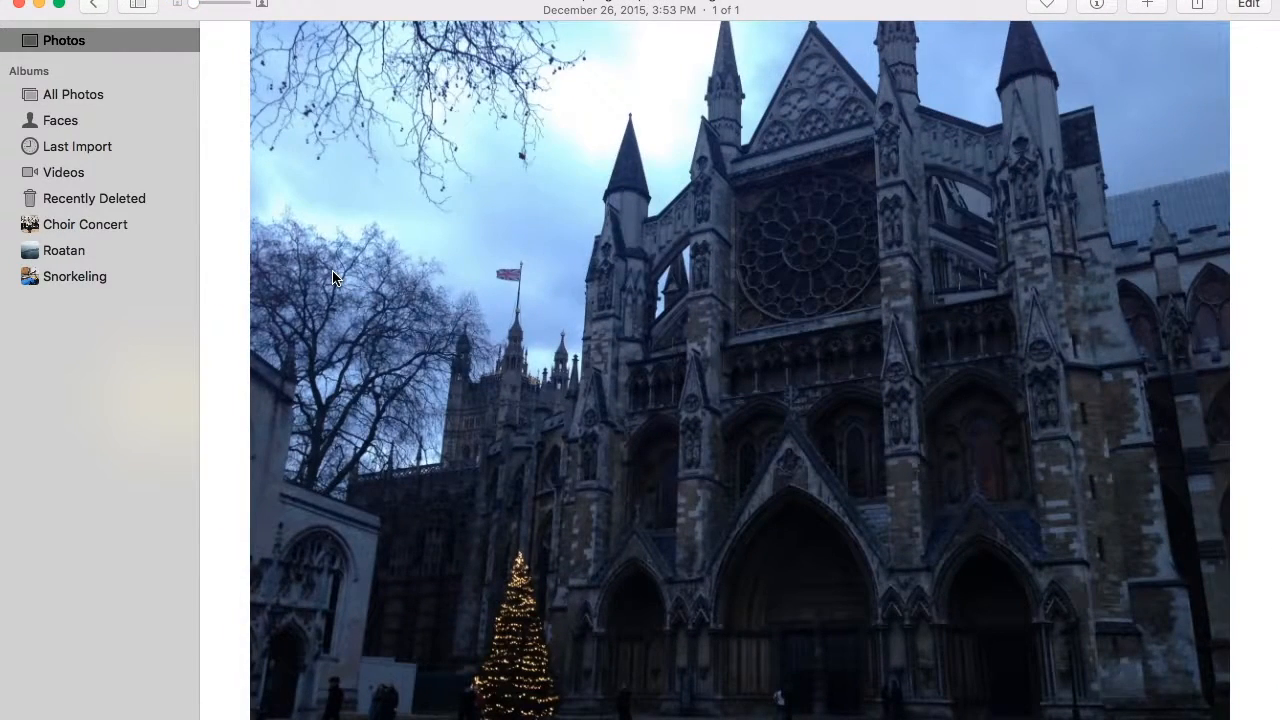
left_click(1249, 5)
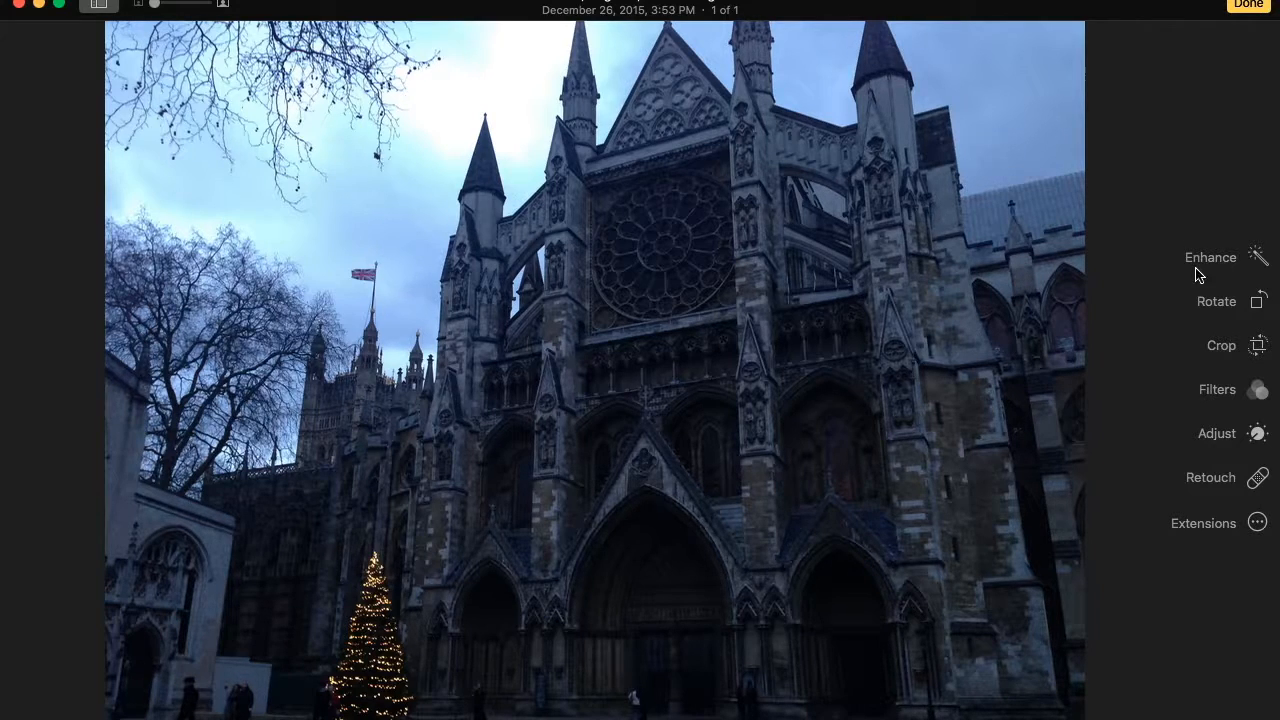
left_click(1240, 434)
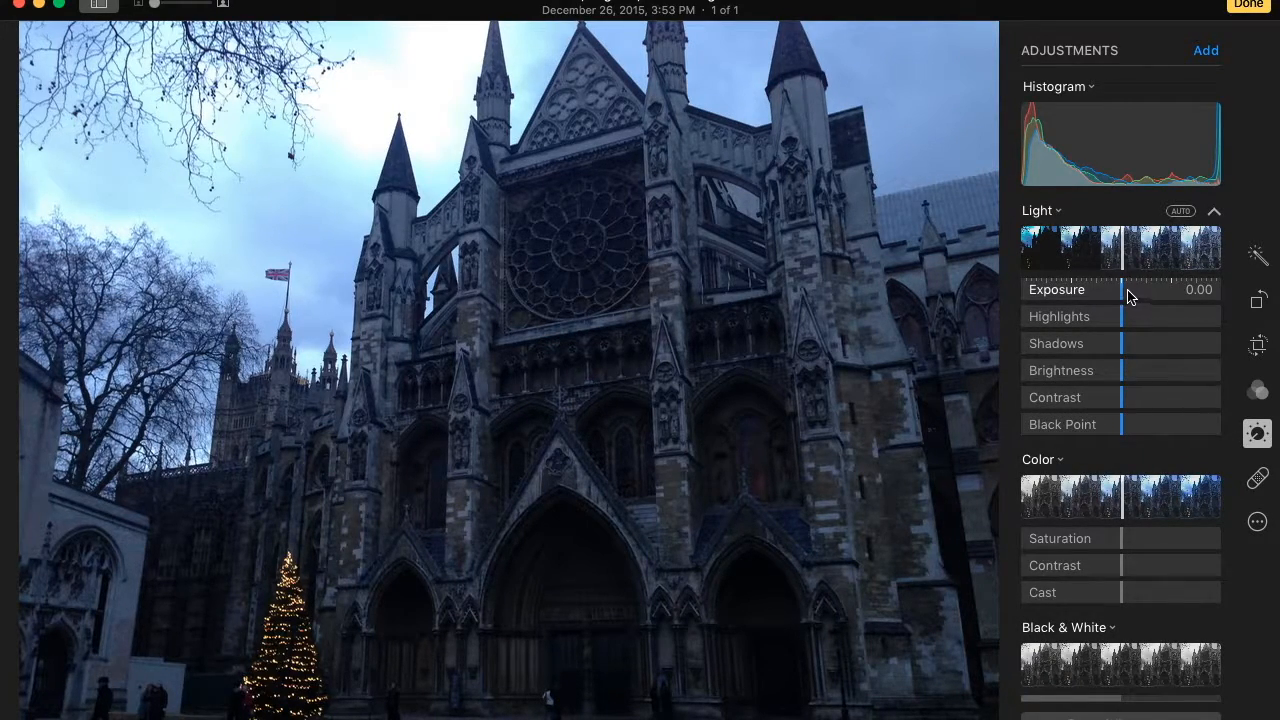
- Set the Westminster photo's Light values to Exposure 0.34, Brightness 0.76 and Contrast 0.28
mouse_move(1122, 290)
left_mouse_down()
mouse_move(1203, 297)
mouse_move(1162, 306)
mouse_move(1128, 289)
mouse_move(1170, 290)
mouse_move(1175, 302)
mouse_move(1123, 289)
mouse_move(1135, 290)
left_mouse_up()
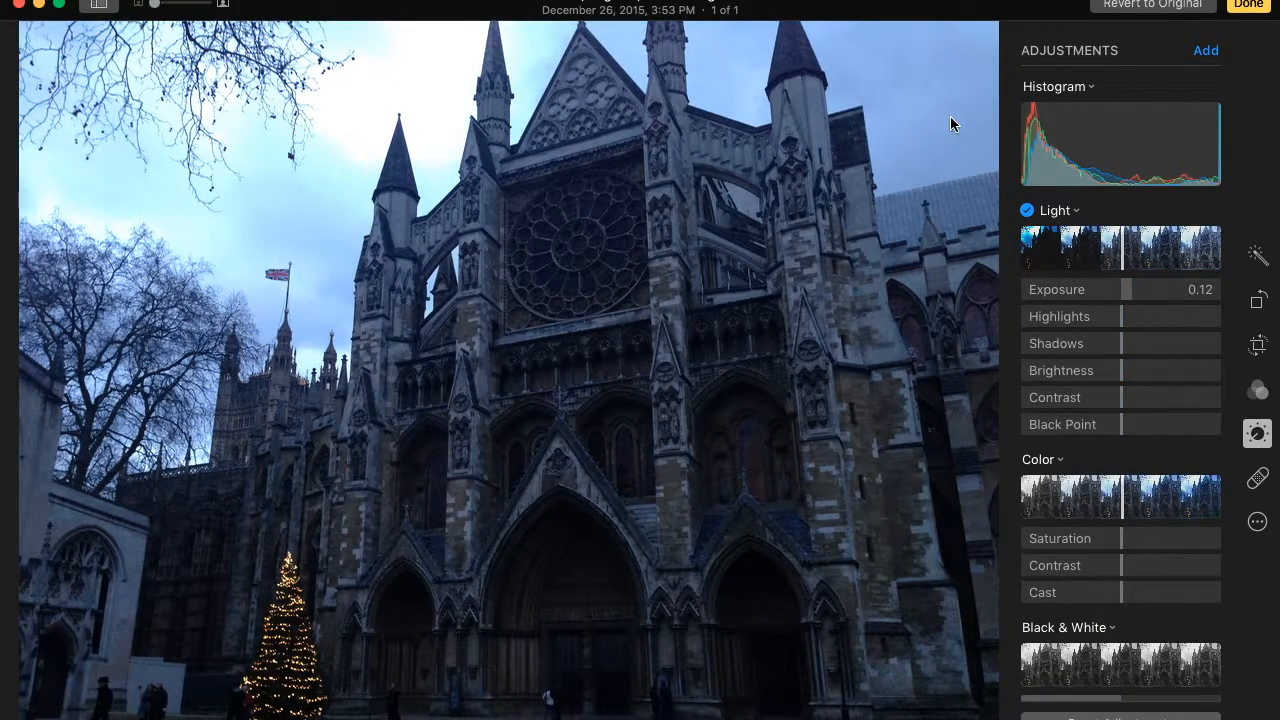
left_click_drag(1120, 376, 1190, 375)
left_click_drag(1128, 287, 1155, 292)
left_click_drag(1190, 370, 1199, 370)
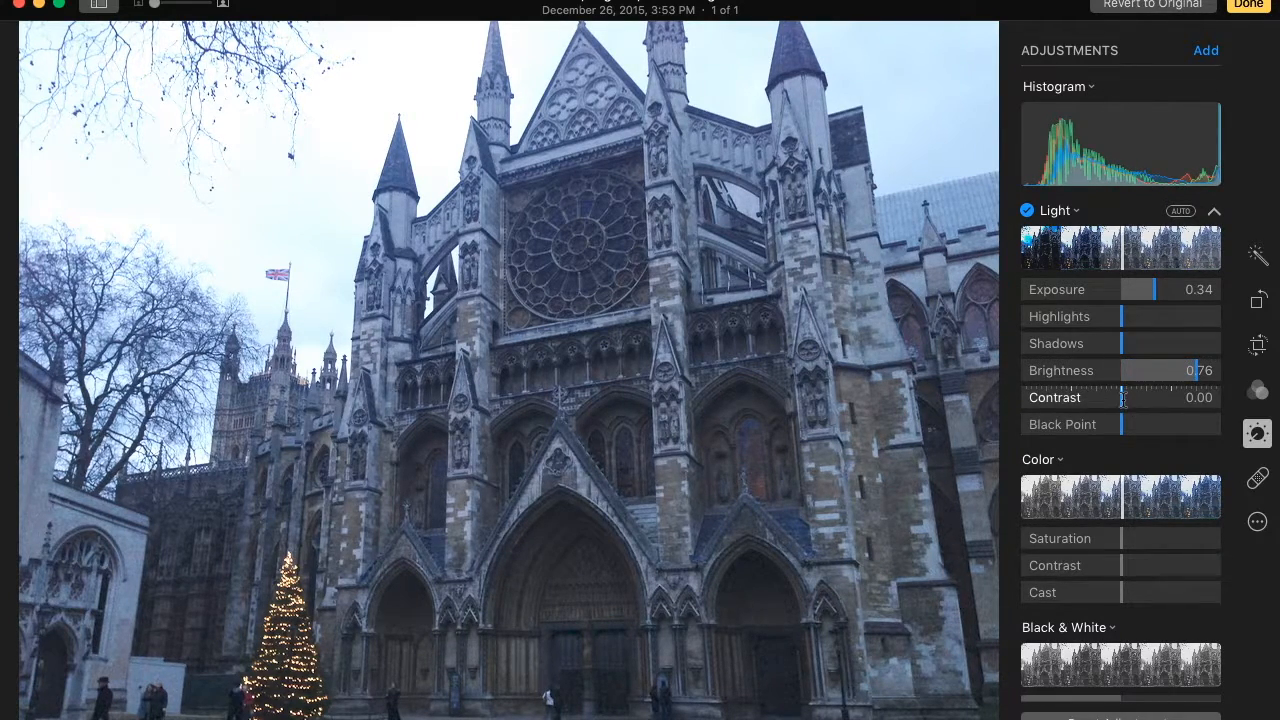
left_click_drag(1121, 398, 1137, 398)
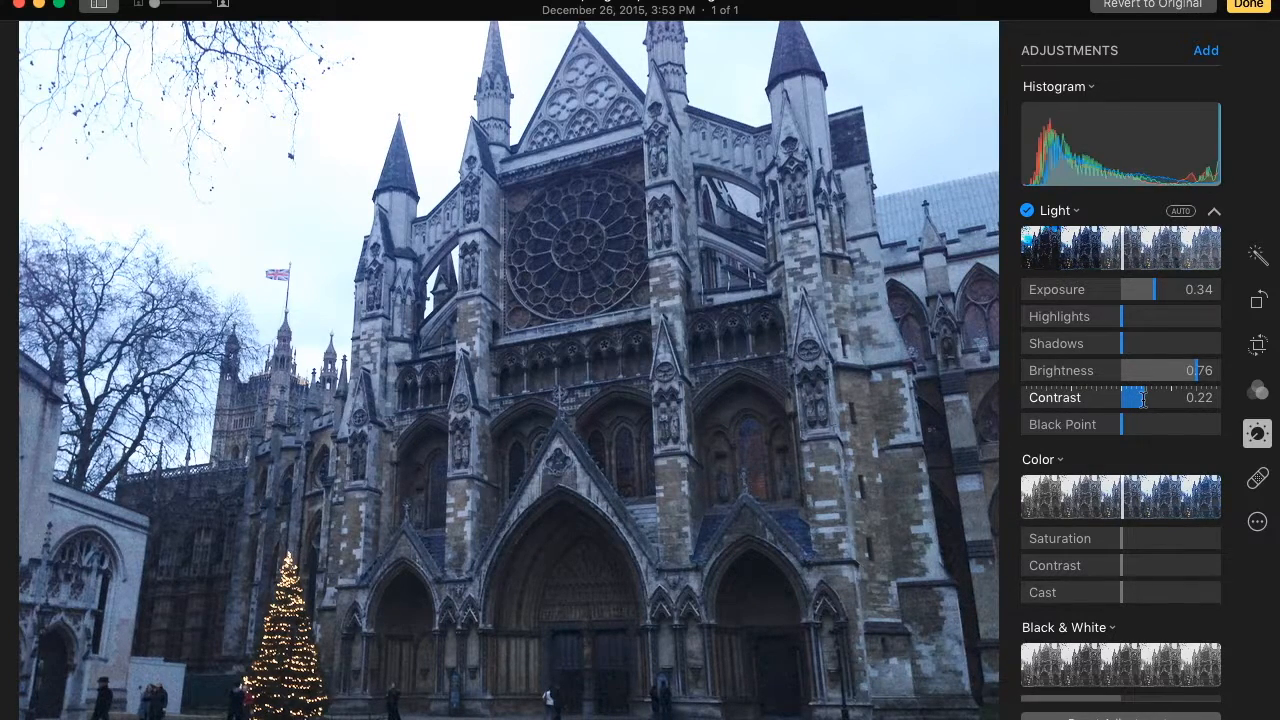
left_click_drag(1147, 399, 1149, 399)
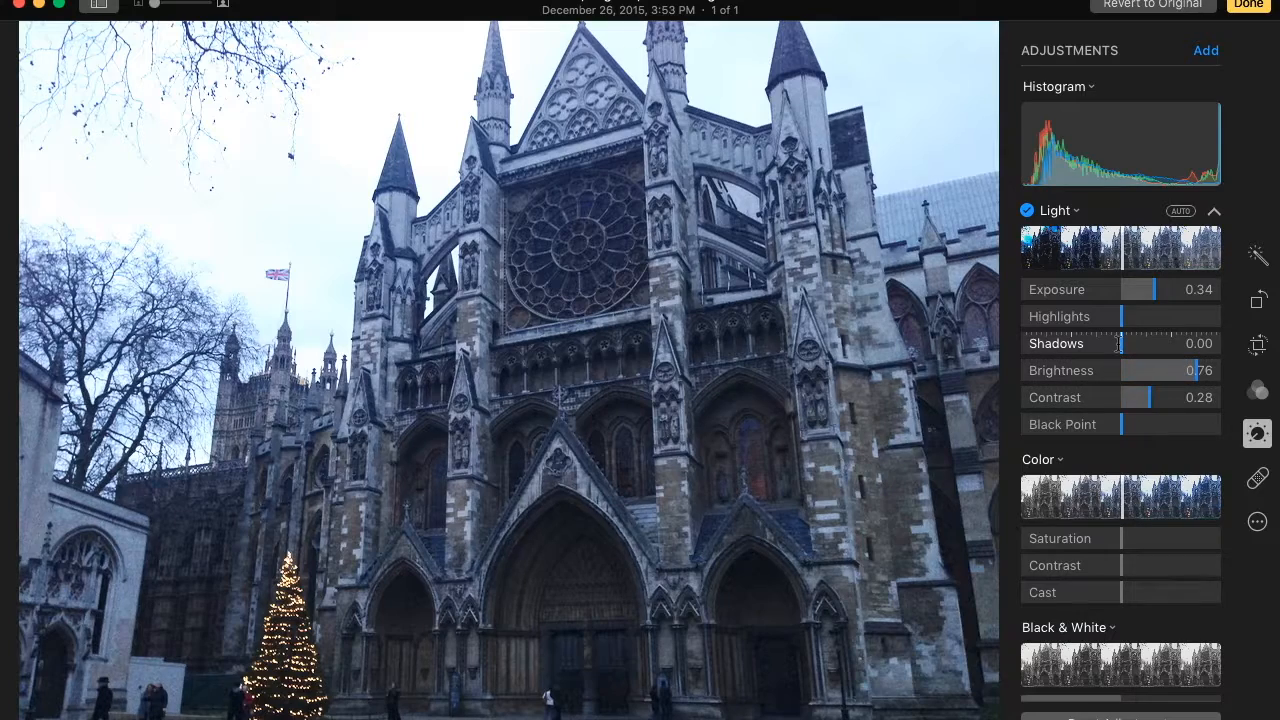
- Refine the Westminster photo's Light values to Shadows 0.55, Contrast 0.36 and Black Point 0.04
left_click_drag(1122, 343, 1174, 345)
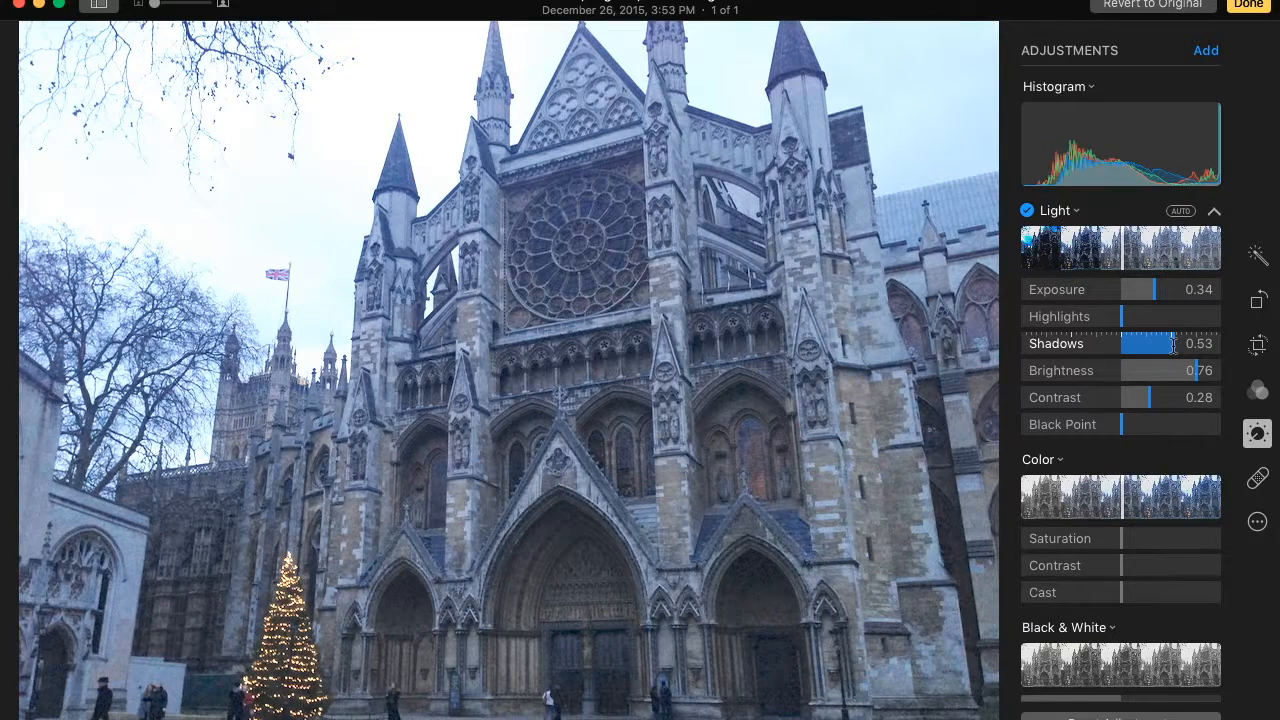
left_click_drag(1175, 345, 1180, 344)
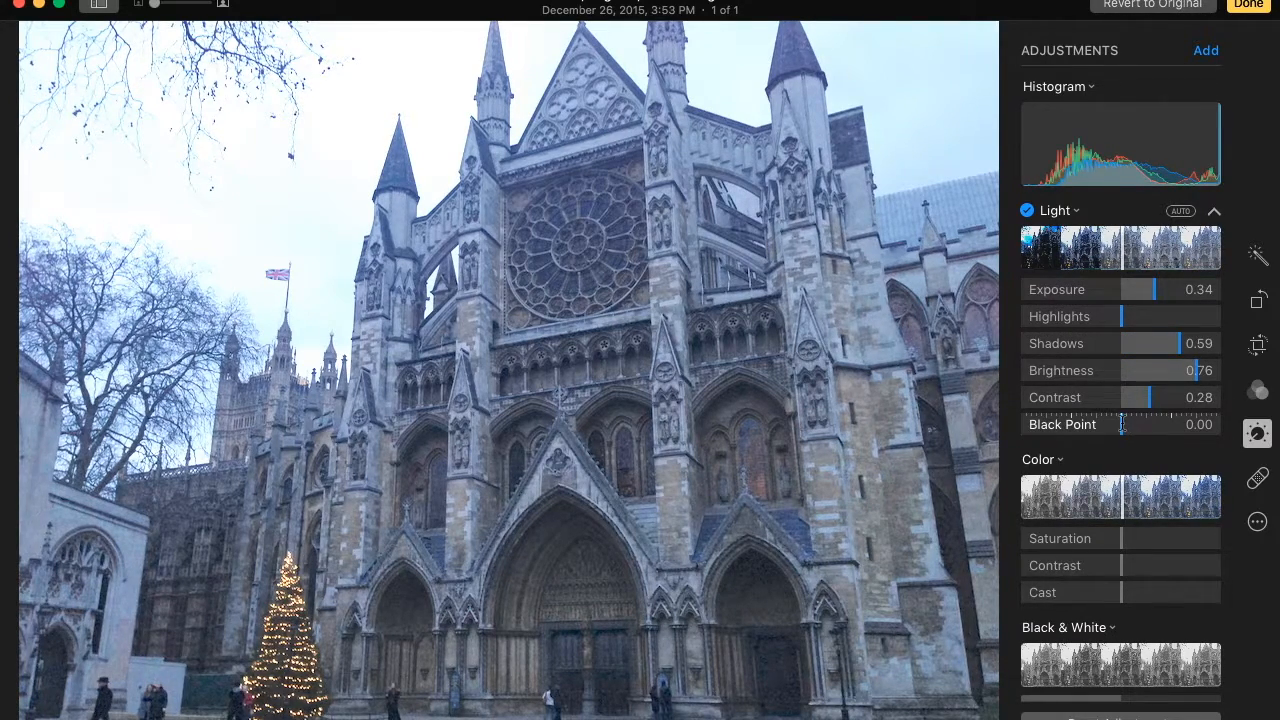
left_click_drag(1122, 424, 1124, 424)
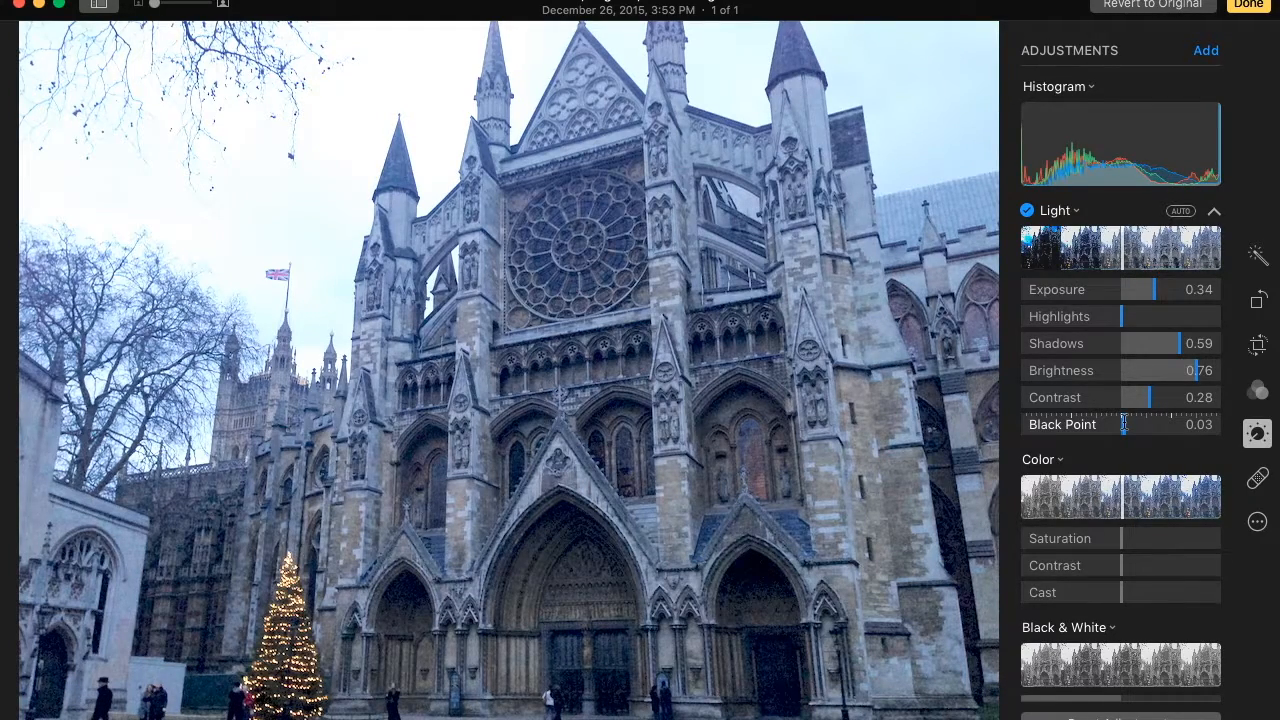
left_click_drag(1124, 424, 1151, 397)
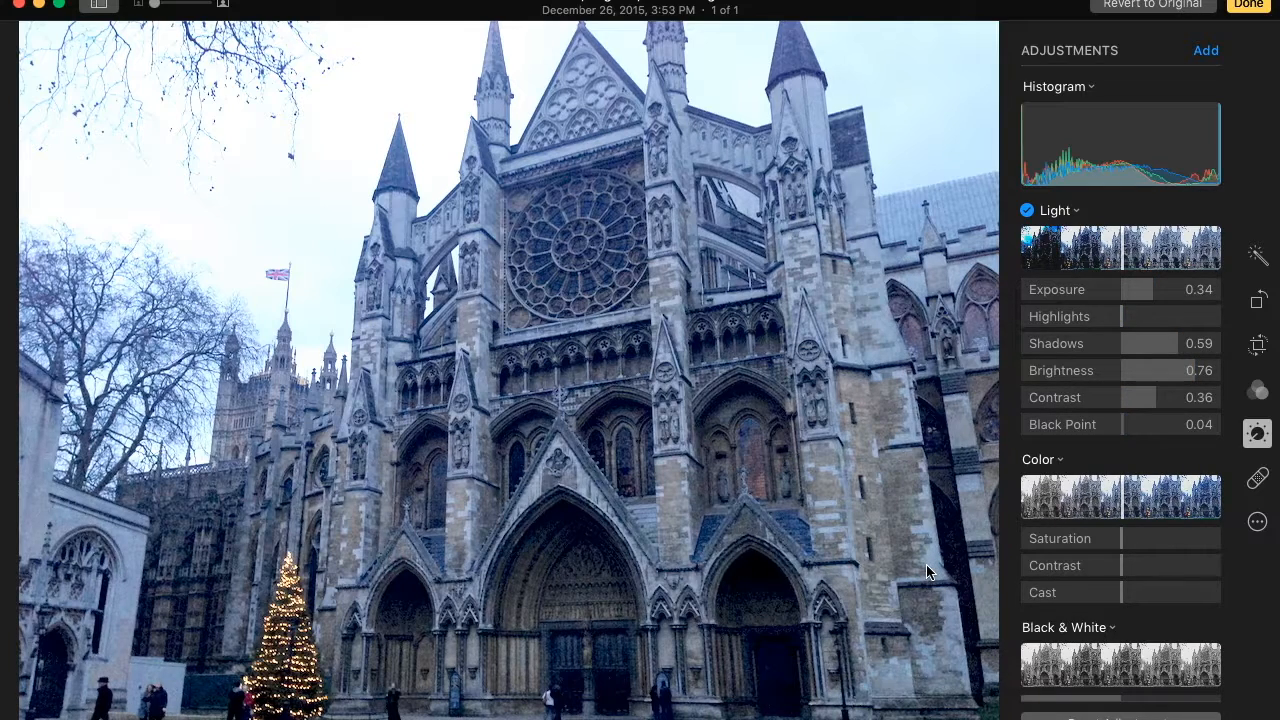
left_click_drag(1177, 343, 1175, 346)
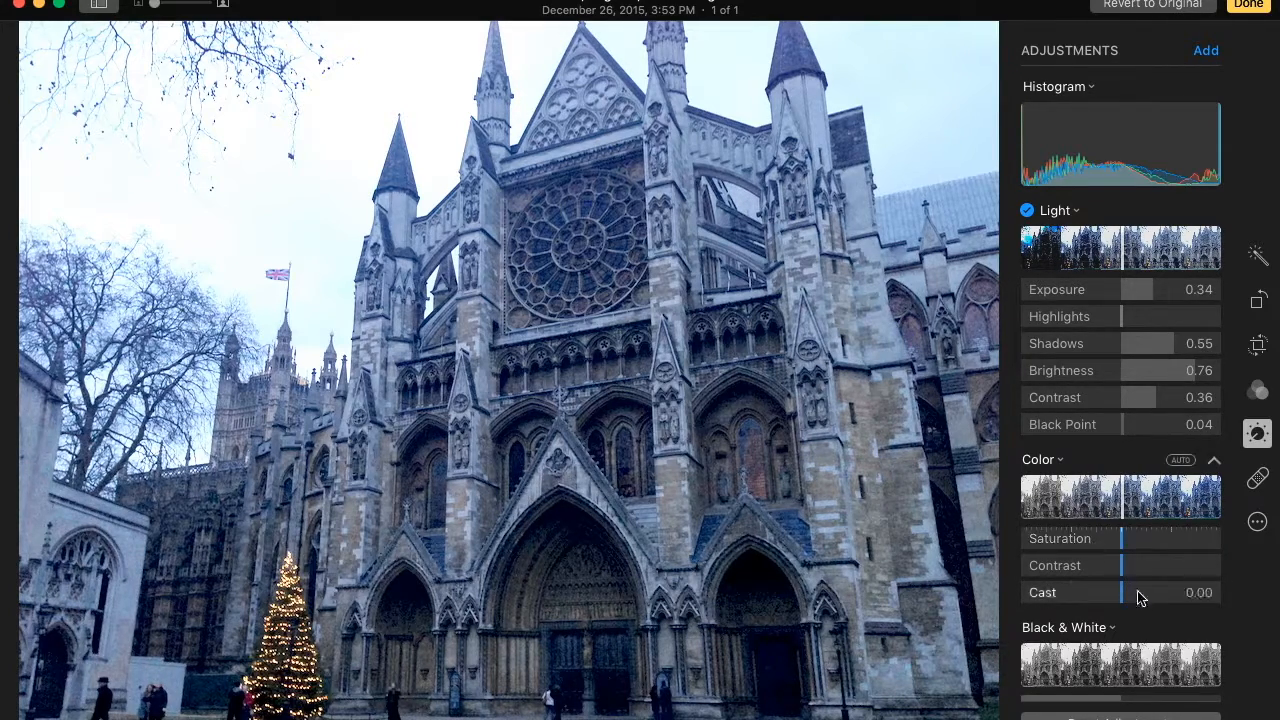
- Set the Westminster photo's Color values to Saturation 0.06 and Cast 0.80
left_click_drag(1123, 592, 1190, 598)
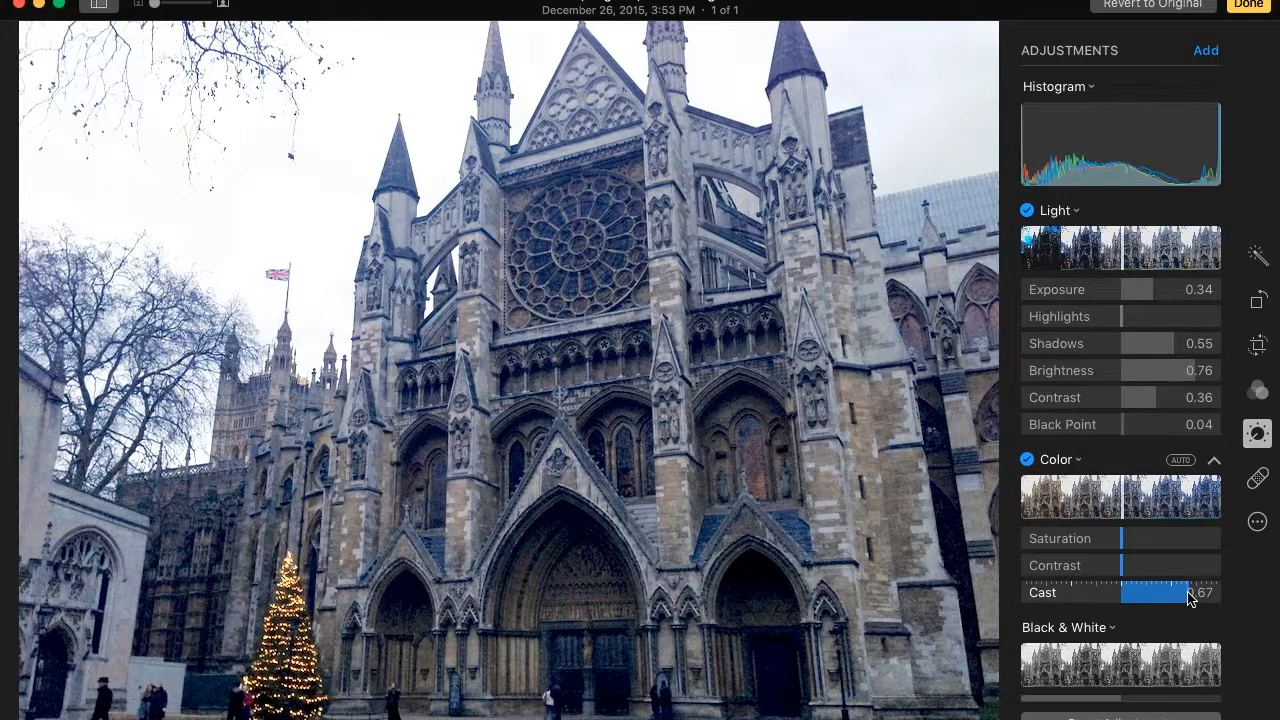
left_click_drag(1190, 598, 1191, 598)
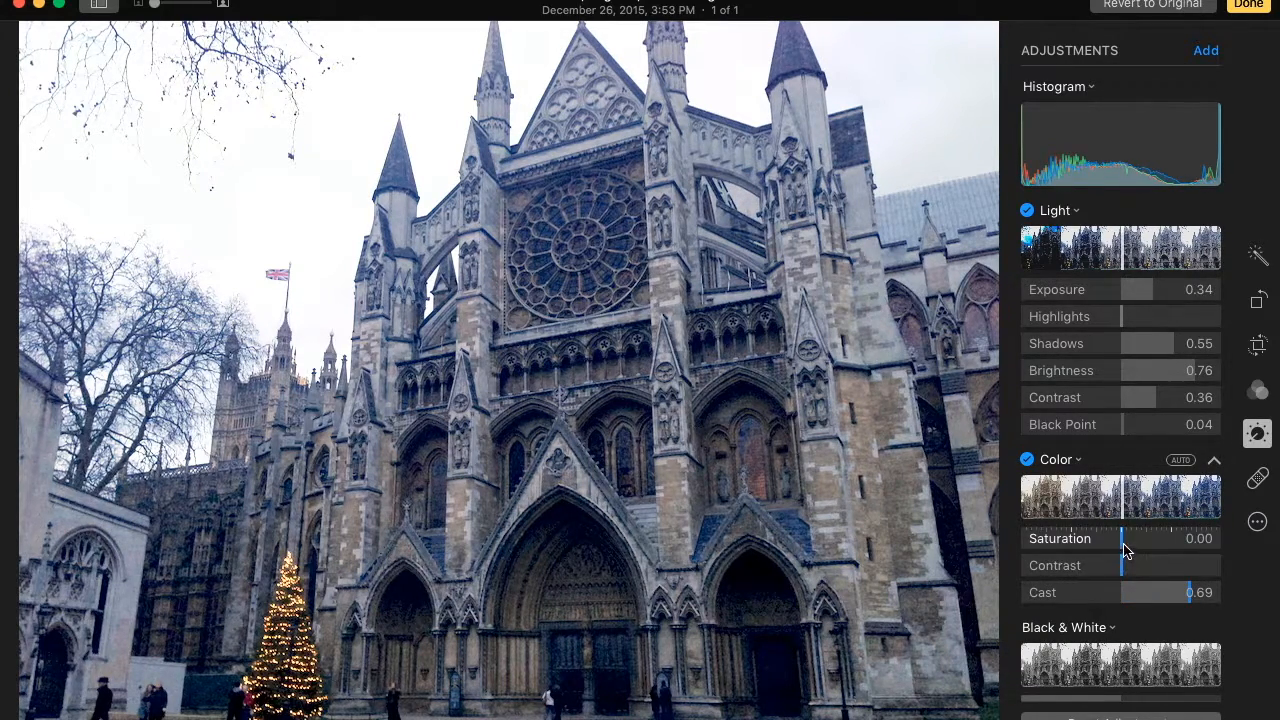
mouse_move(1123, 545)
left_mouse_down()
mouse_move(1142, 545)
mouse_move(1129, 546)
left_mouse_up()
left_click_drag(1176, 592, 1198, 592)
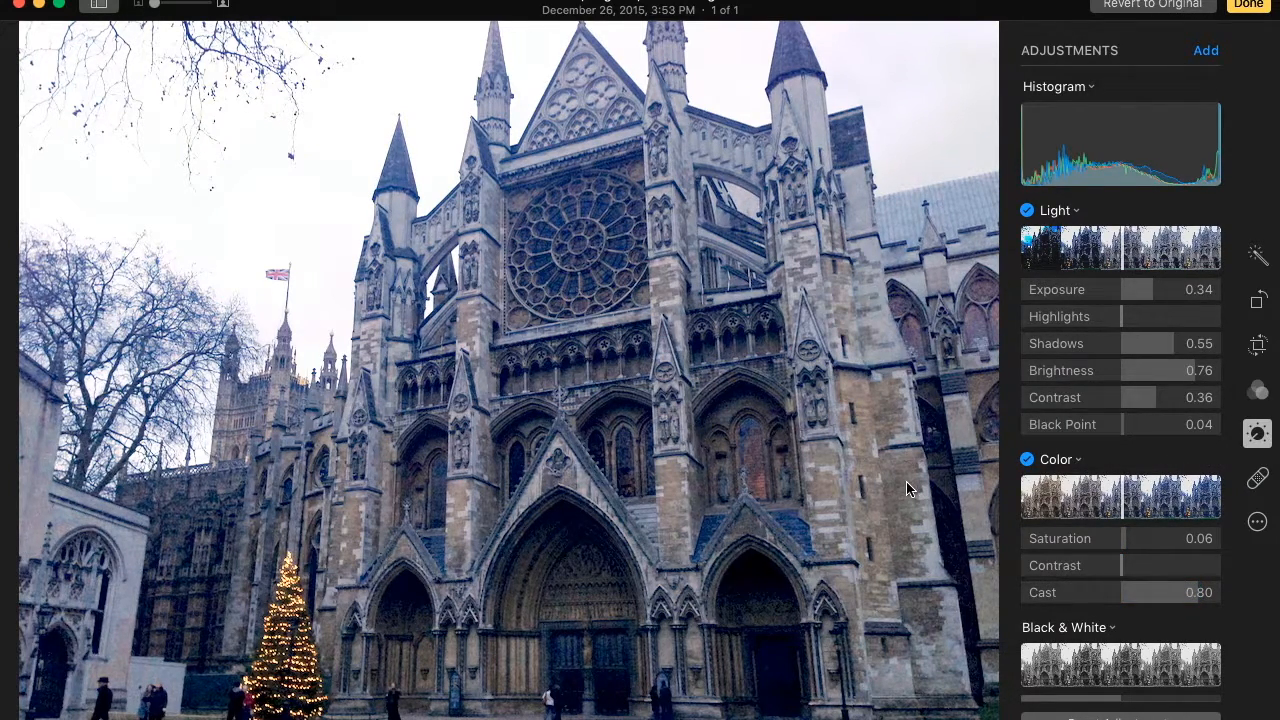
- Slightly raise the White Balance Warmth and the Definition amount of the Westminster photo
scroll(1108, 507, "down", 10)
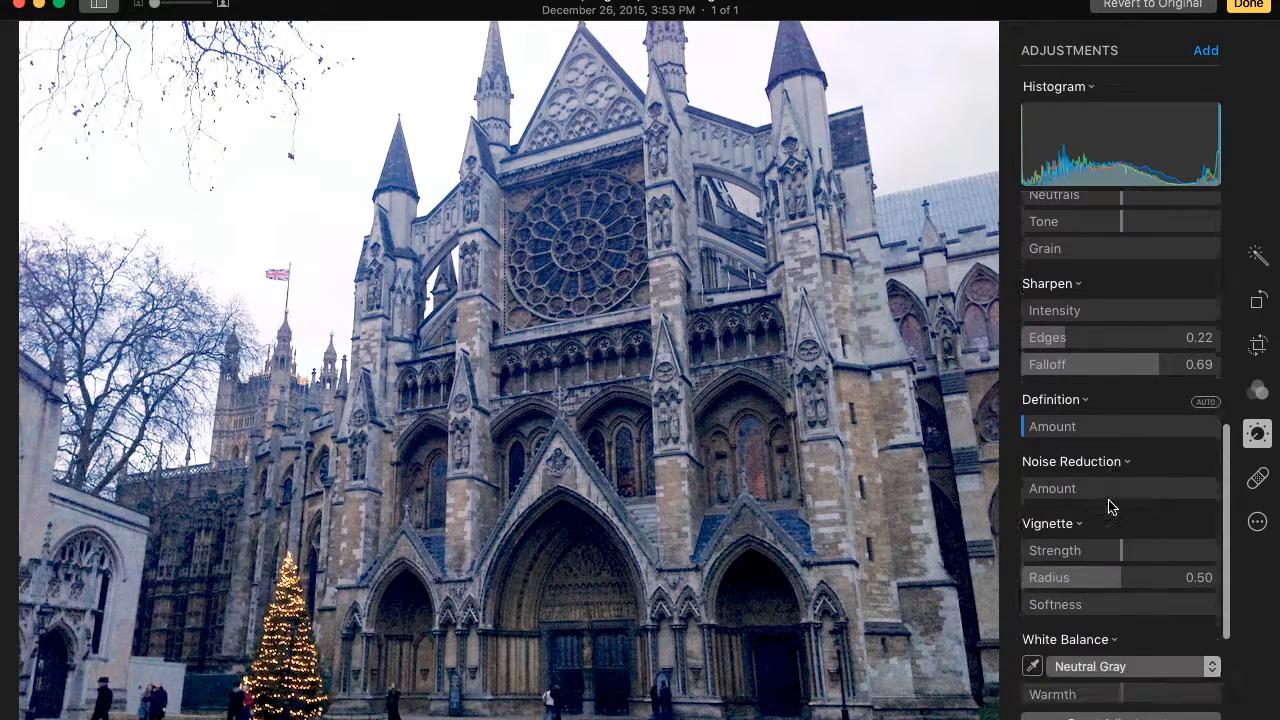
scroll(1108, 507, "down", 2)
left_click_drag(1120, 551, 1130, 560)
left_click(1034, 287)
left_click_drag(1033, 289, 1036, 288)
scroll(1118, 528, "up", 10)
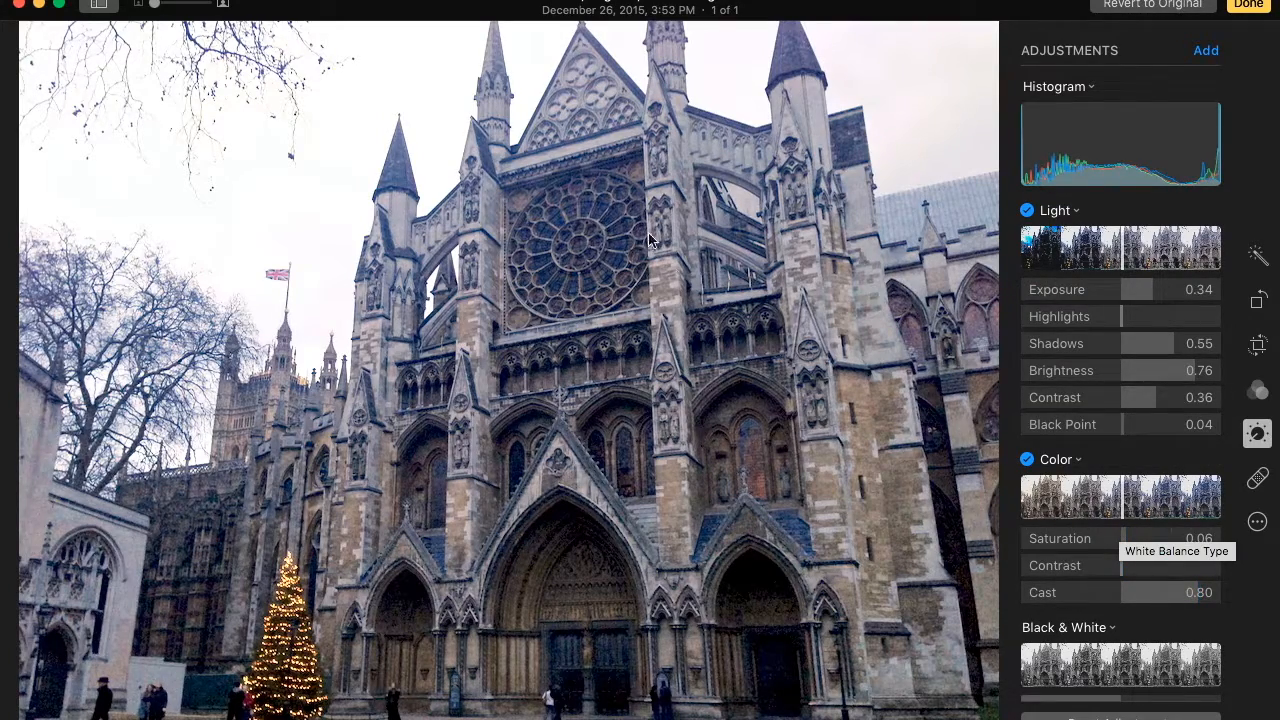
- Compare the Westminster photo's edited and original versions by repeatedly reverting all adjustments and undoing each revert
left_click(1146, 6)
key("super+z")
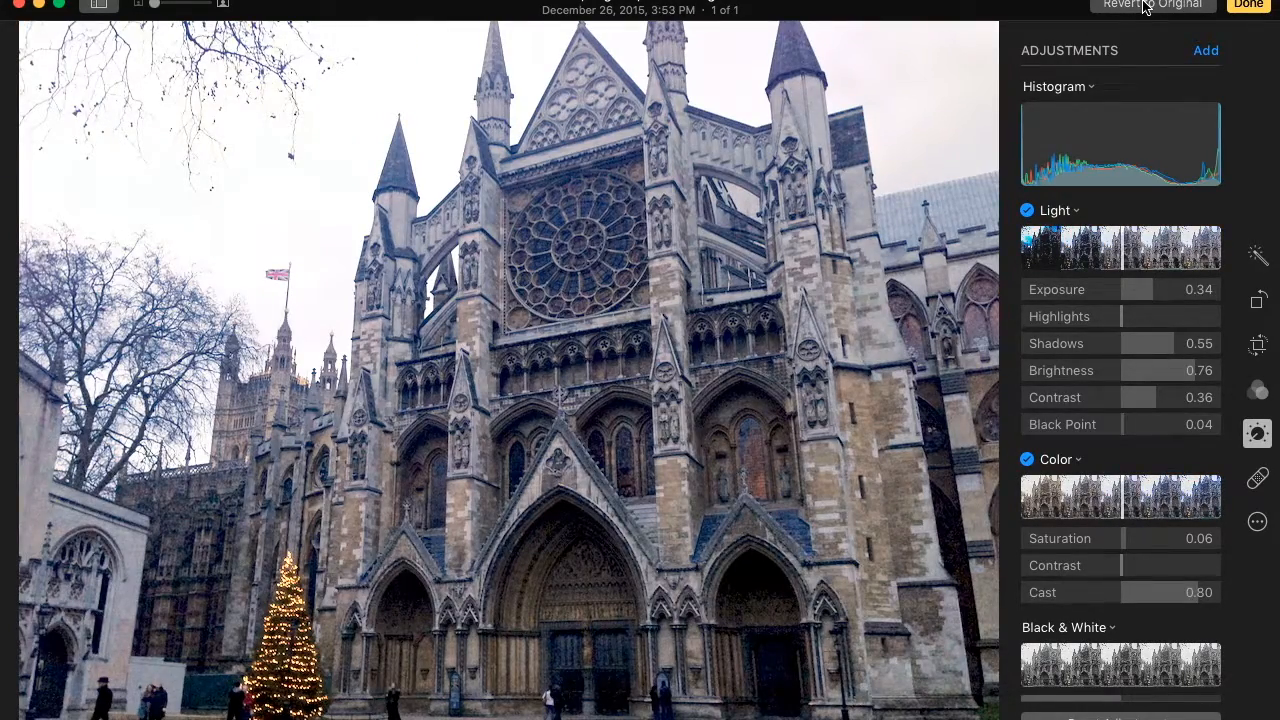
left_click(1146, 6)
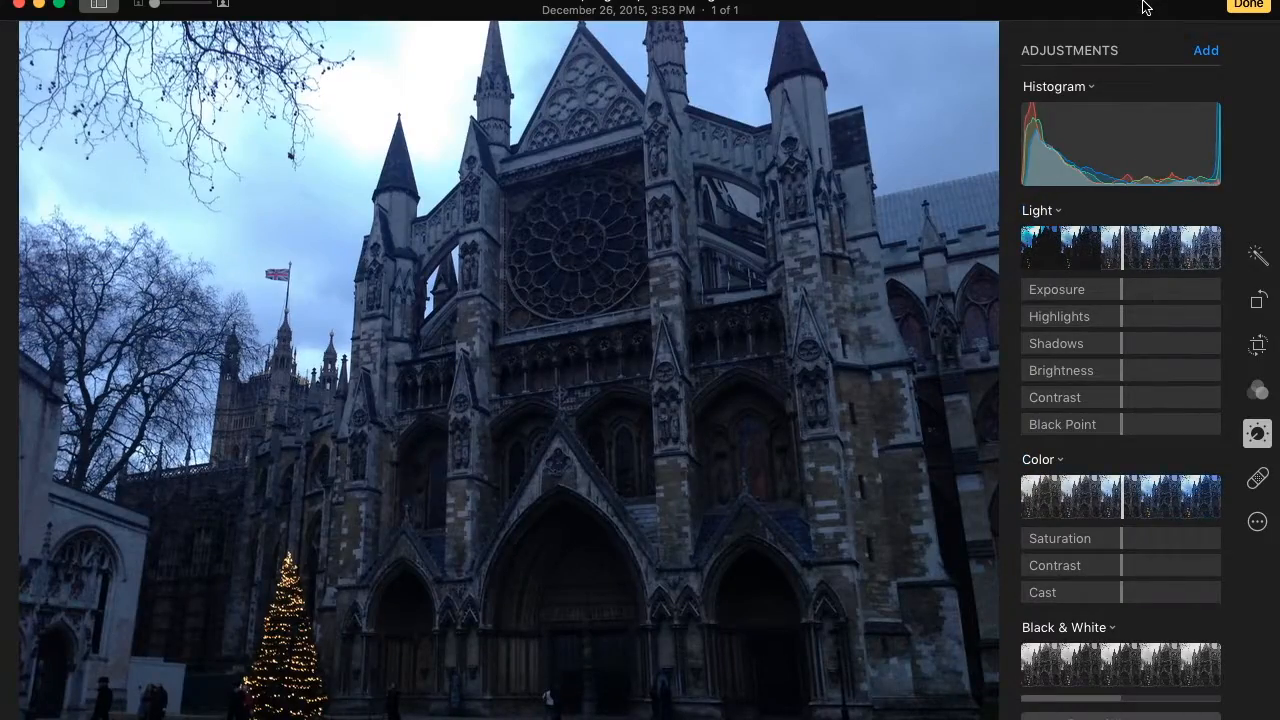
key("super+z")
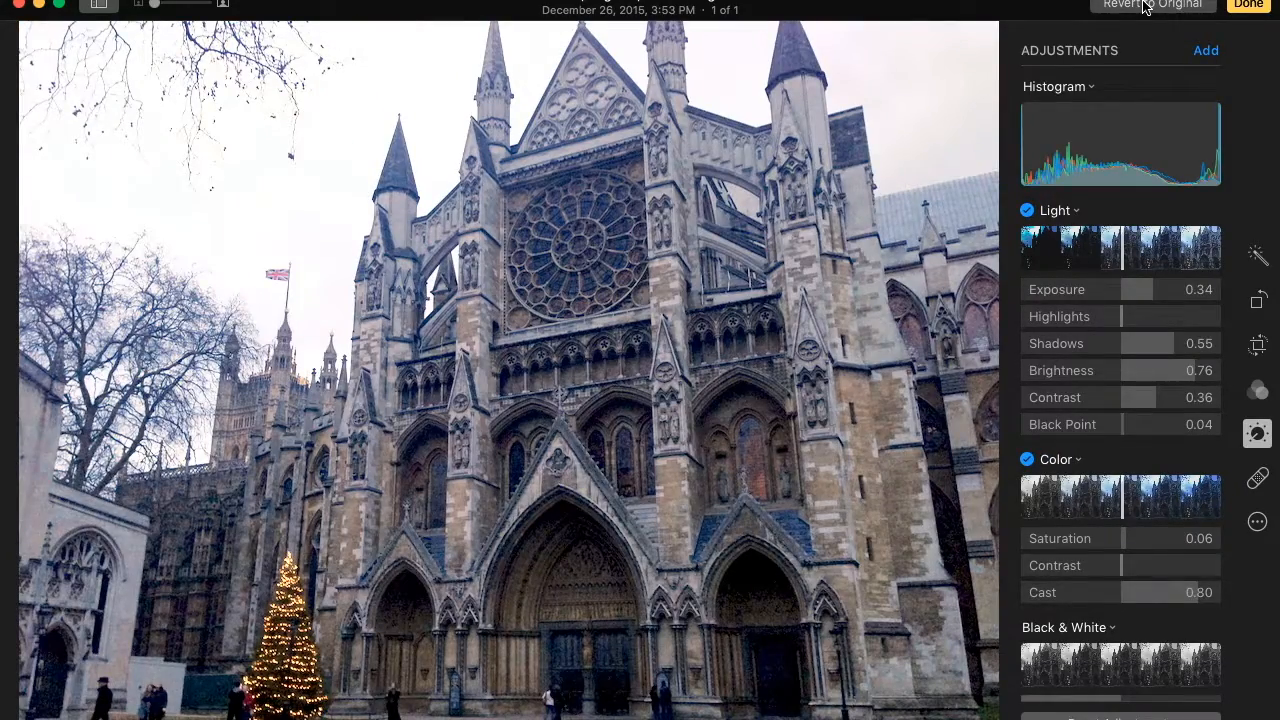
left_click(1146, 6)
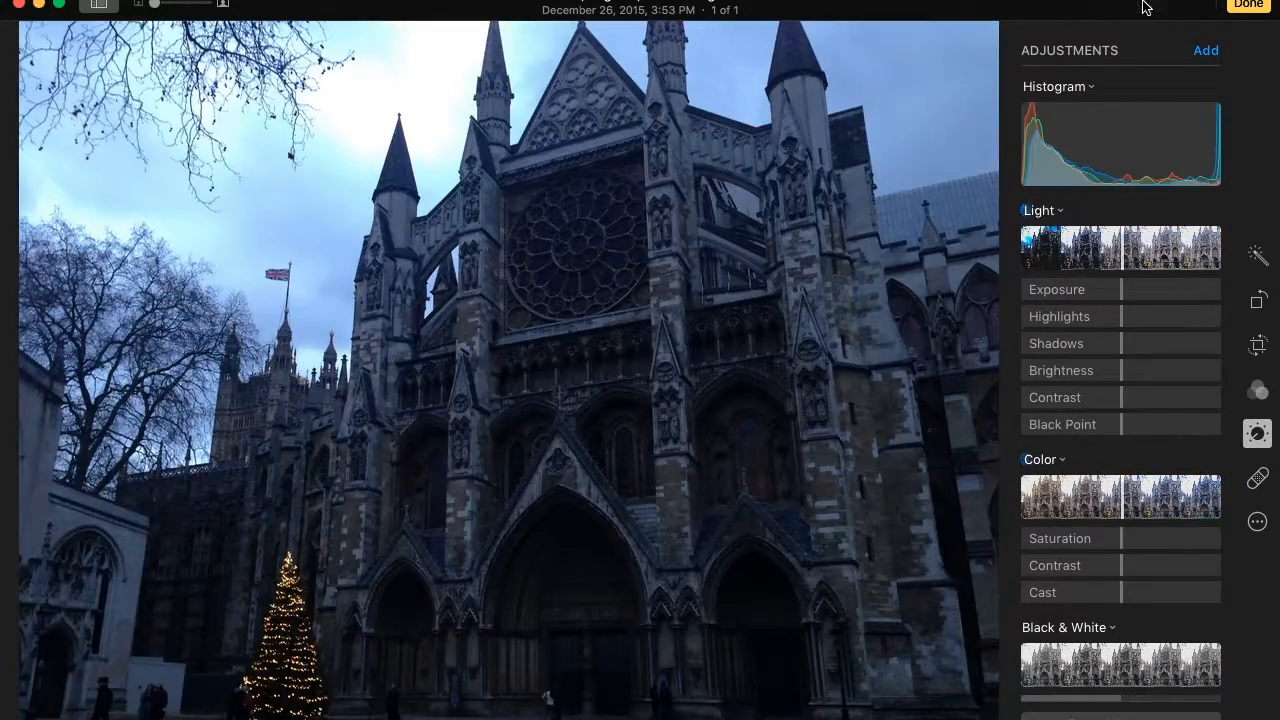
key("super+z")
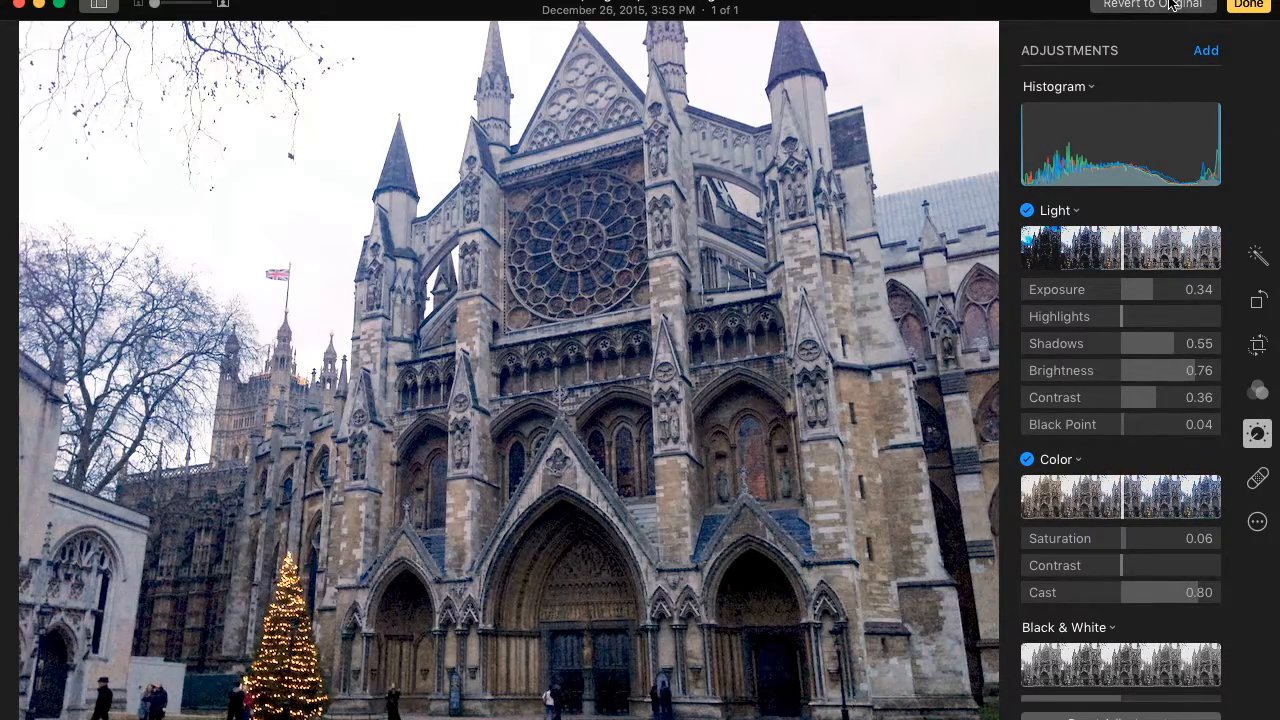
left_click(1171, 5)
key("super+z")
left_click(1166, 8)
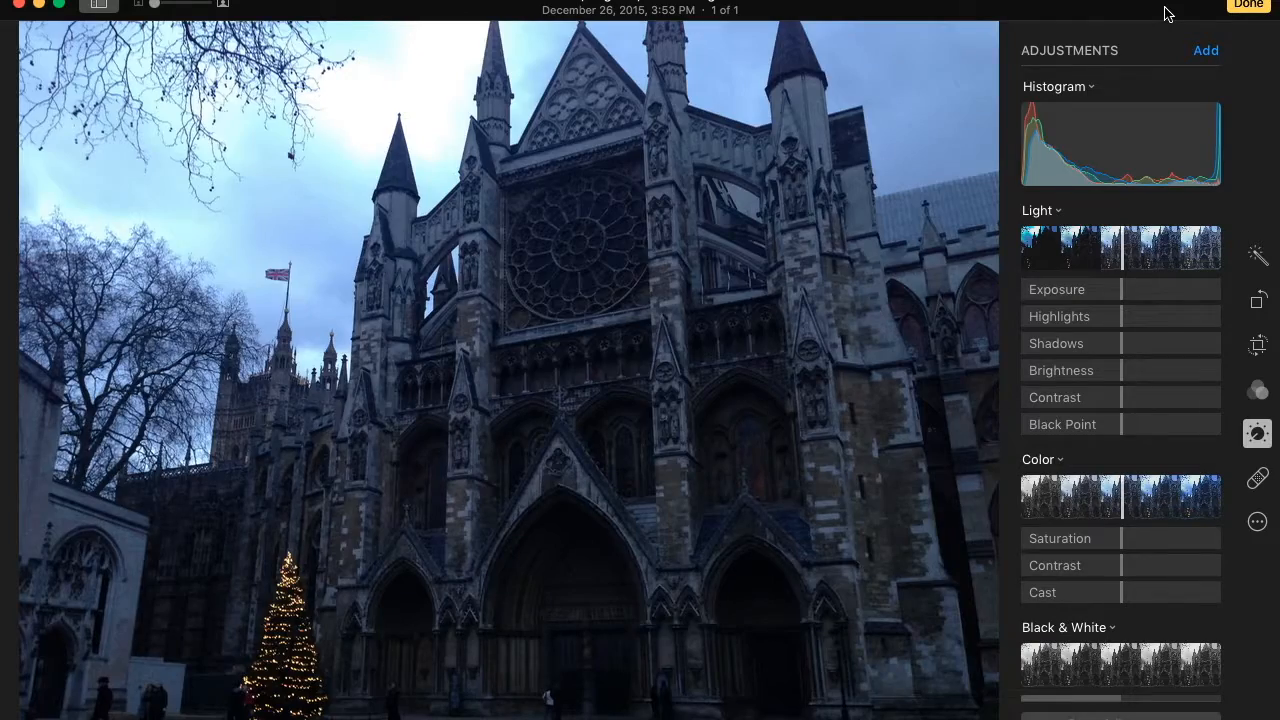
key("super+z")
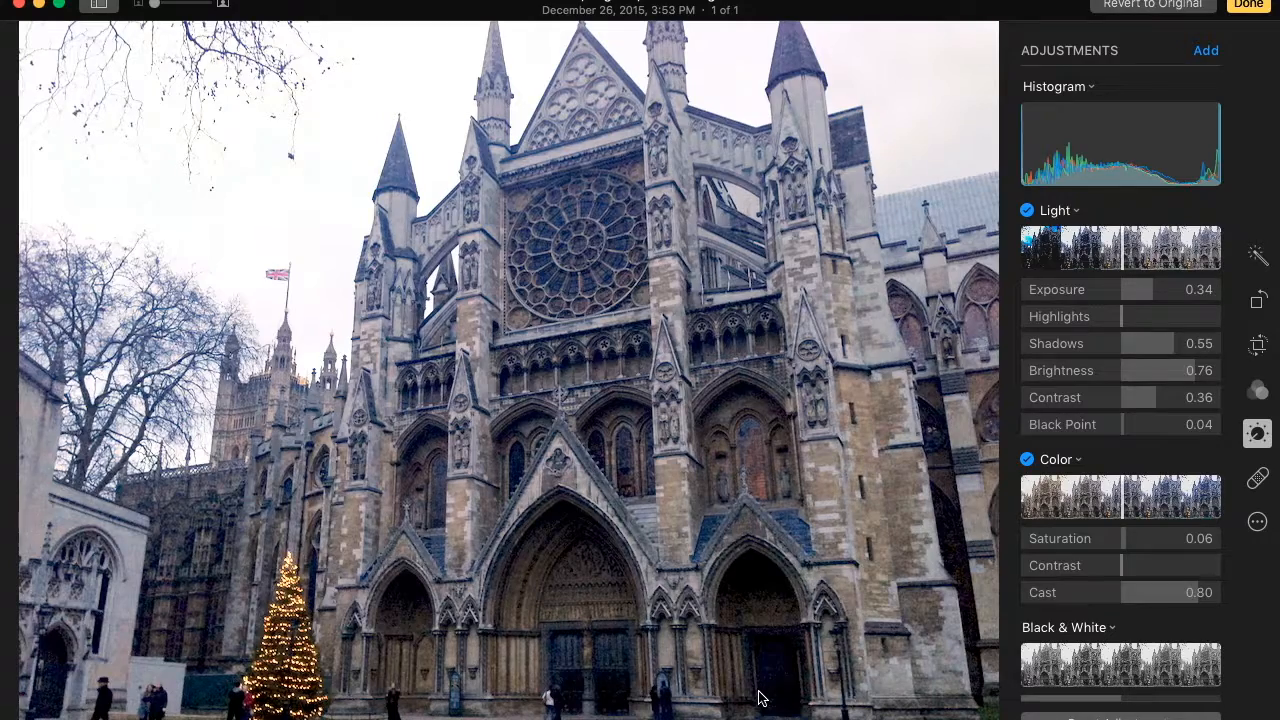
left_click(1152, 5)
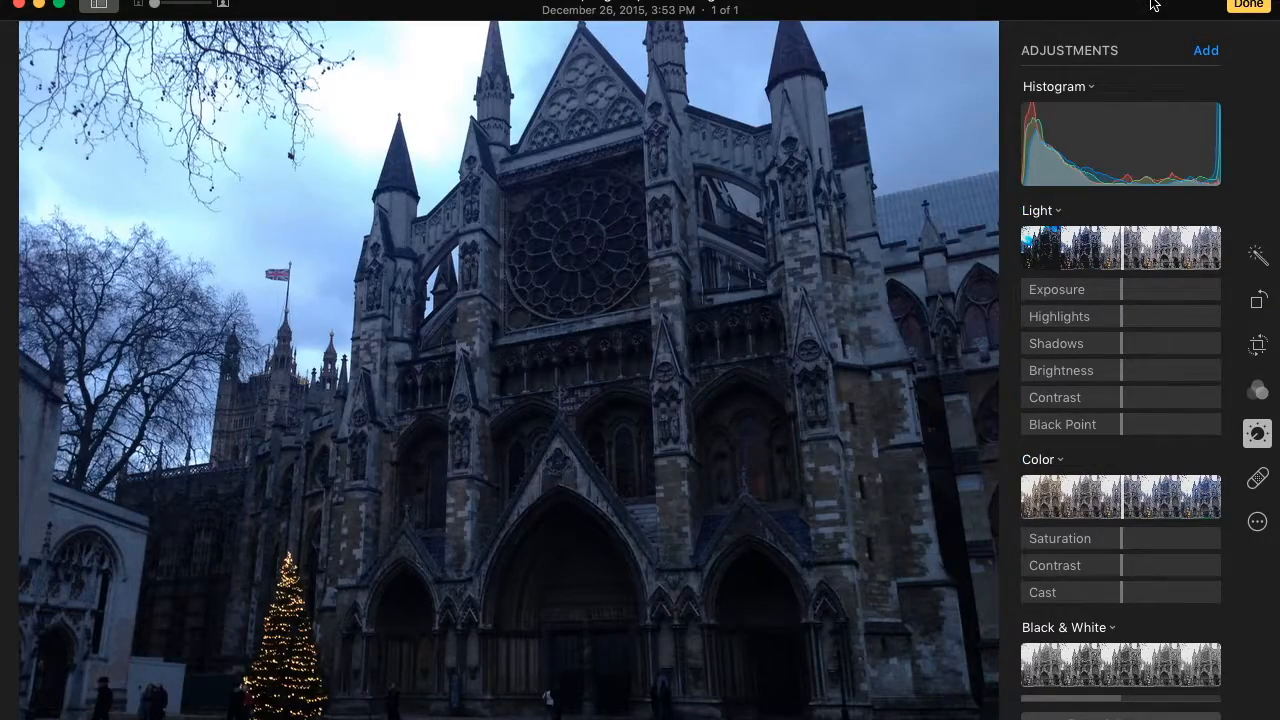
key("super+z")
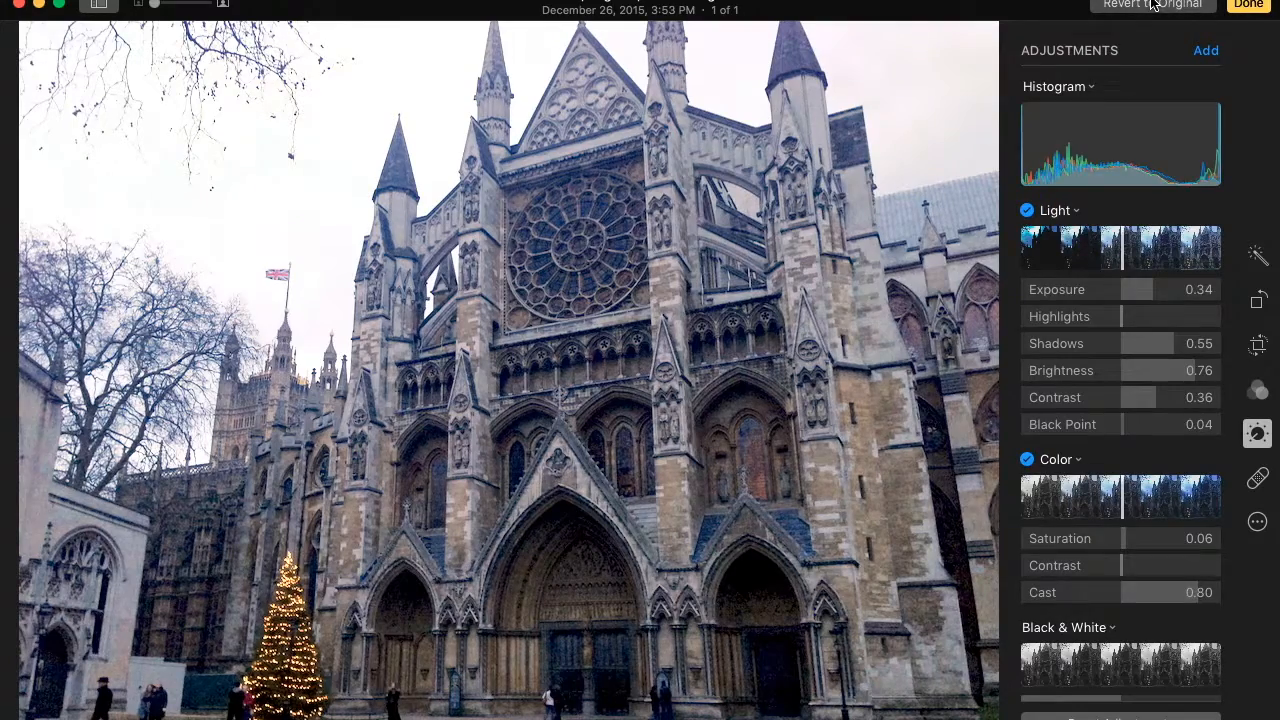